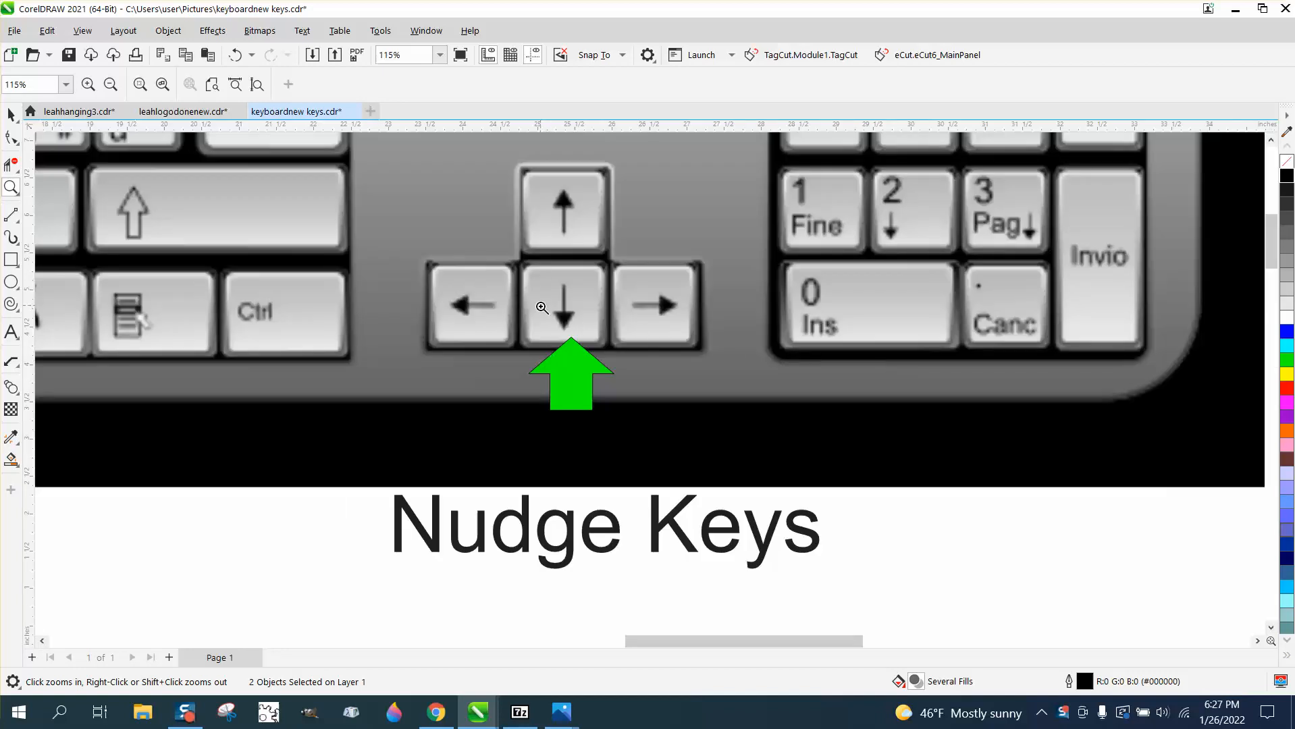
Draw a square about 1.9 inches wide, starting at the page's upper-left corner
{"action": "scroll", "coordinate": [558, 351], "scroll_direction": "down", "scroll_amount": 4}
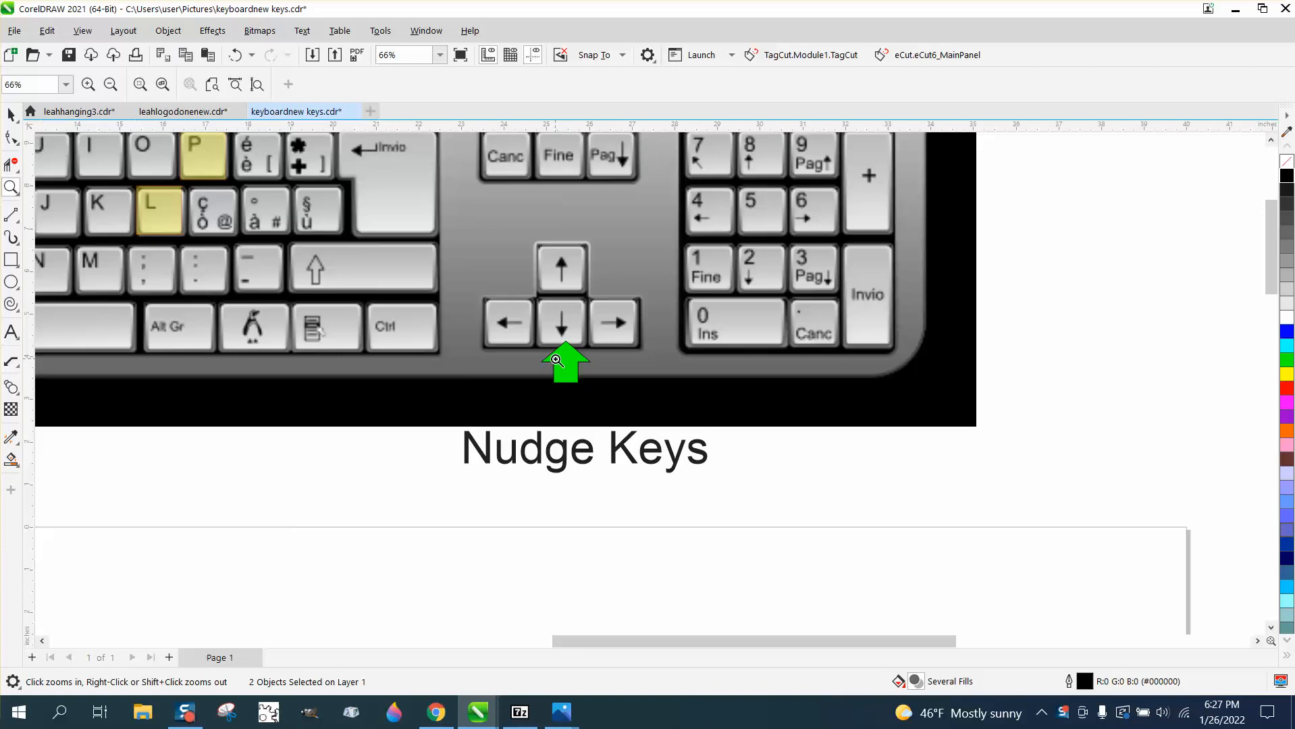
{"action": "scroll", "coordinate": [683, 376], "scroll_direction": "down", "scroll_amount": 2}
{"action": "scroll", "coordinate": [688, 390], "scroll_direction": "down", "scroll_amount": 1}
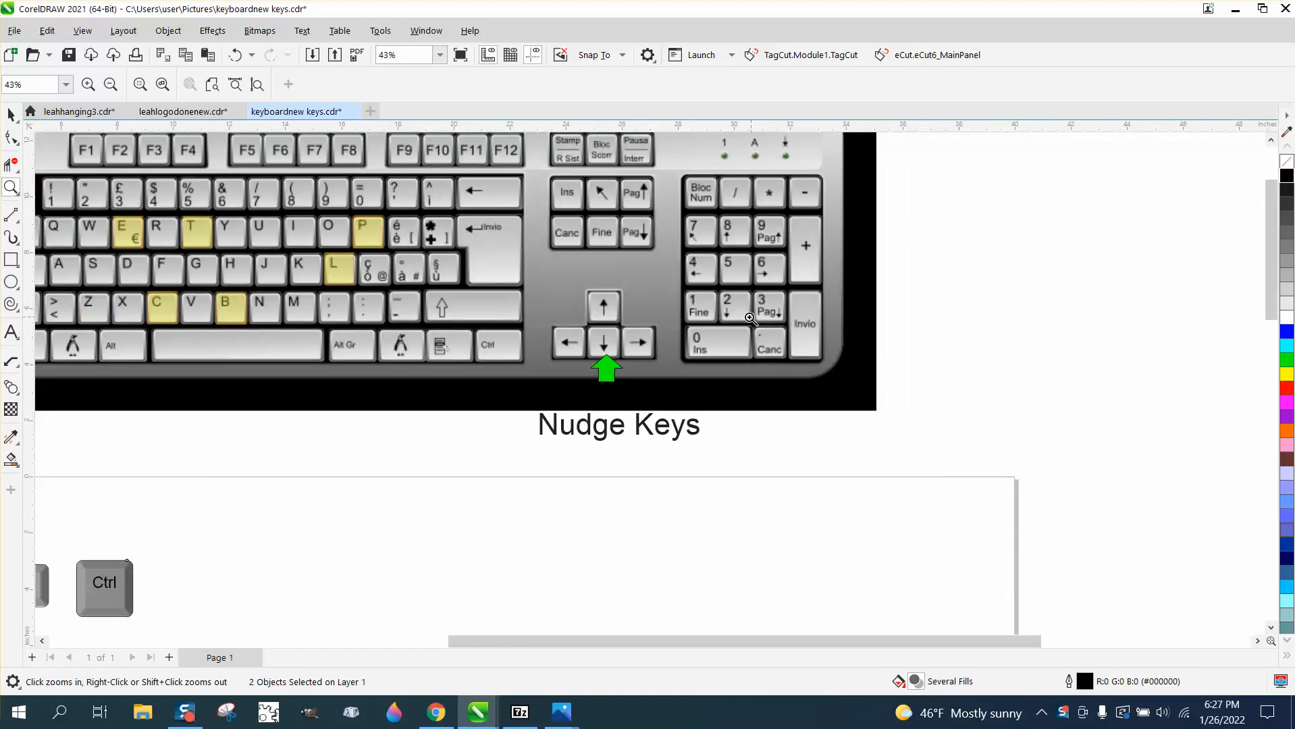
{"action": "scroll", "coordinate": [763, 280], "scroll_direction": "down", "scroll_amount": 1}
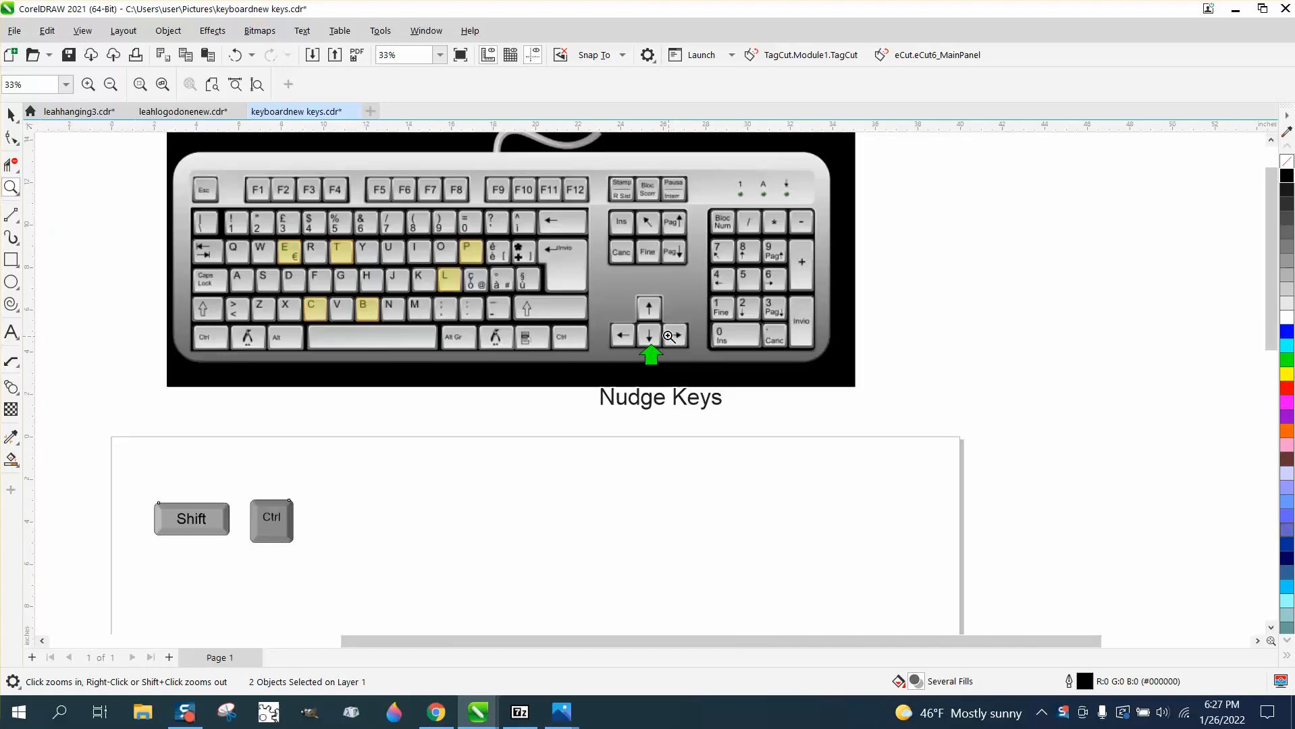
{"action": "left_click", "coordinate": [10, 259]}
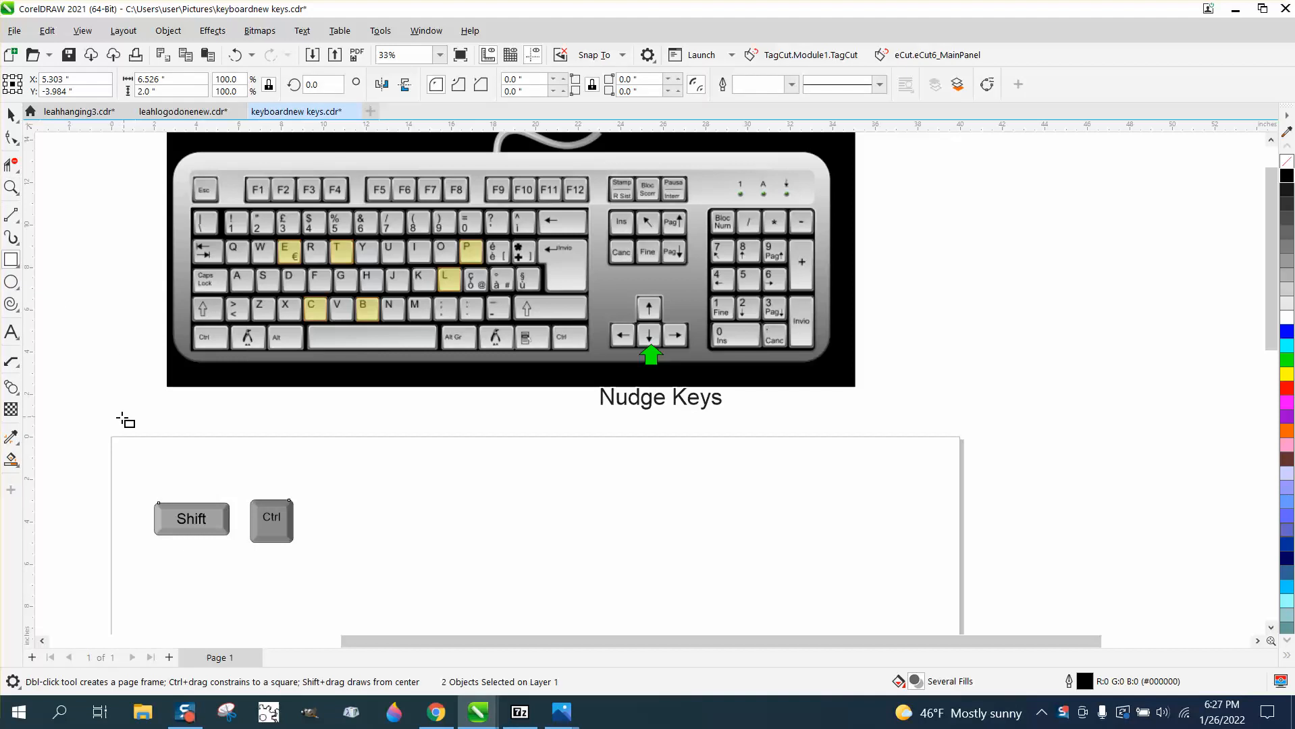
{"action": "left_click_drag", "start_coordinate": [112, 439], "coordinate": [139, 477]}
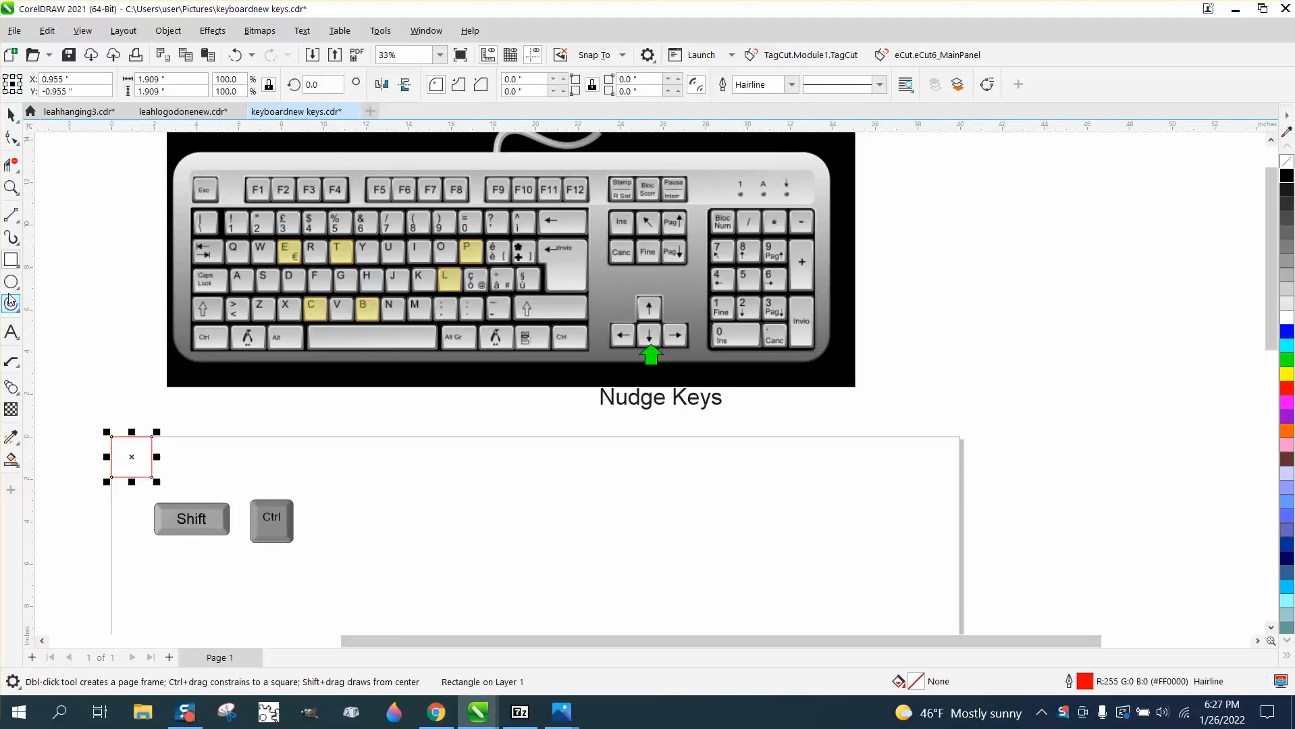
Move the Shift and Ctrl key graphics together about 2 inches to the left, beneath the square, and deselect them
{"action": "left_click", "coordinate": [10, 187]}
{"action": "left_click_drag", "start_coordinate": [72, 402], "coordinate": [428, 550]}
{"action": "left_click", "coordinate": [10, 117]}
{"action": "left_click_drag", "start_coordinate": [181, 345], "coordinate": [483, 436]}
{"action": "left_click_drag", "start_coordinate": [804, 548], "coordinate": [803, 548]}
{"action": "key", "text": "Escape"}
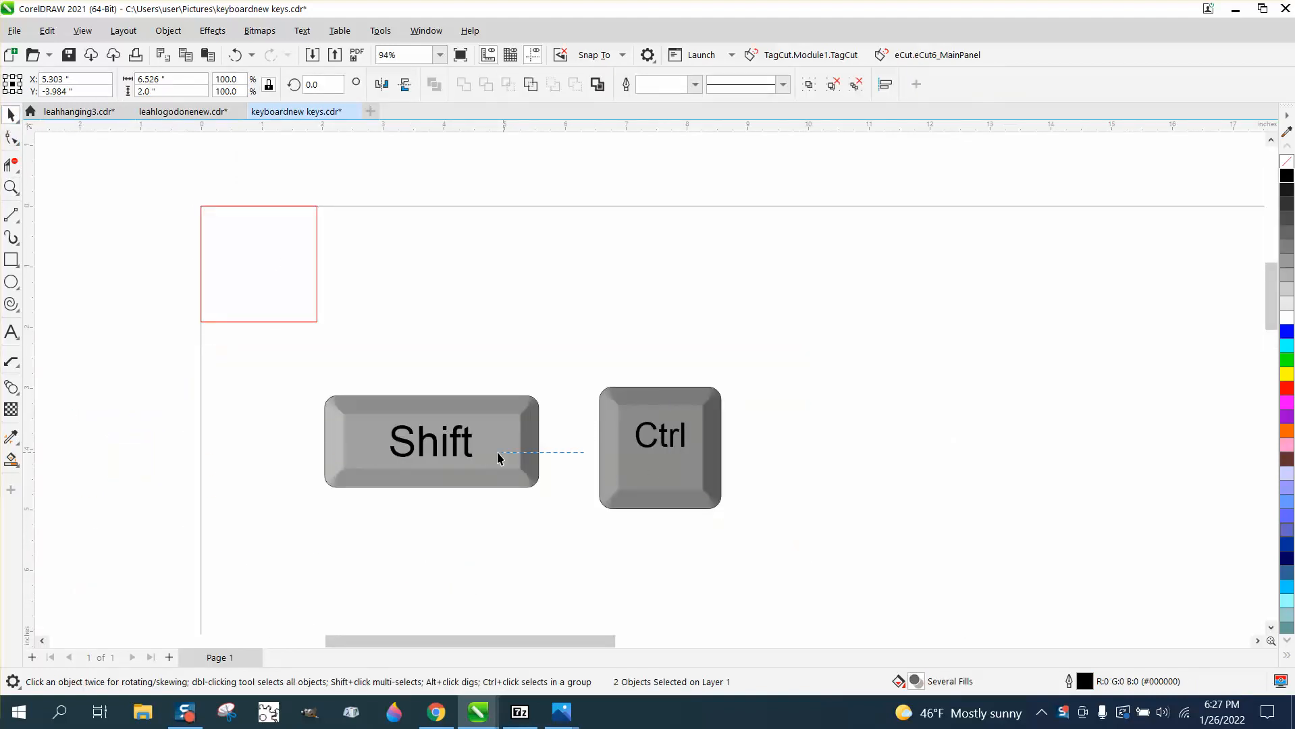
{"action": "left_click_drag", "start_coordinate": [154, 363], "coordinate": [810, 527]}
{"action": "left_click_drag", "start_coordinate": [505, 447], "coordinate": [372, 444]}
{"action": "left_click", "coordinate": [352, 171]}
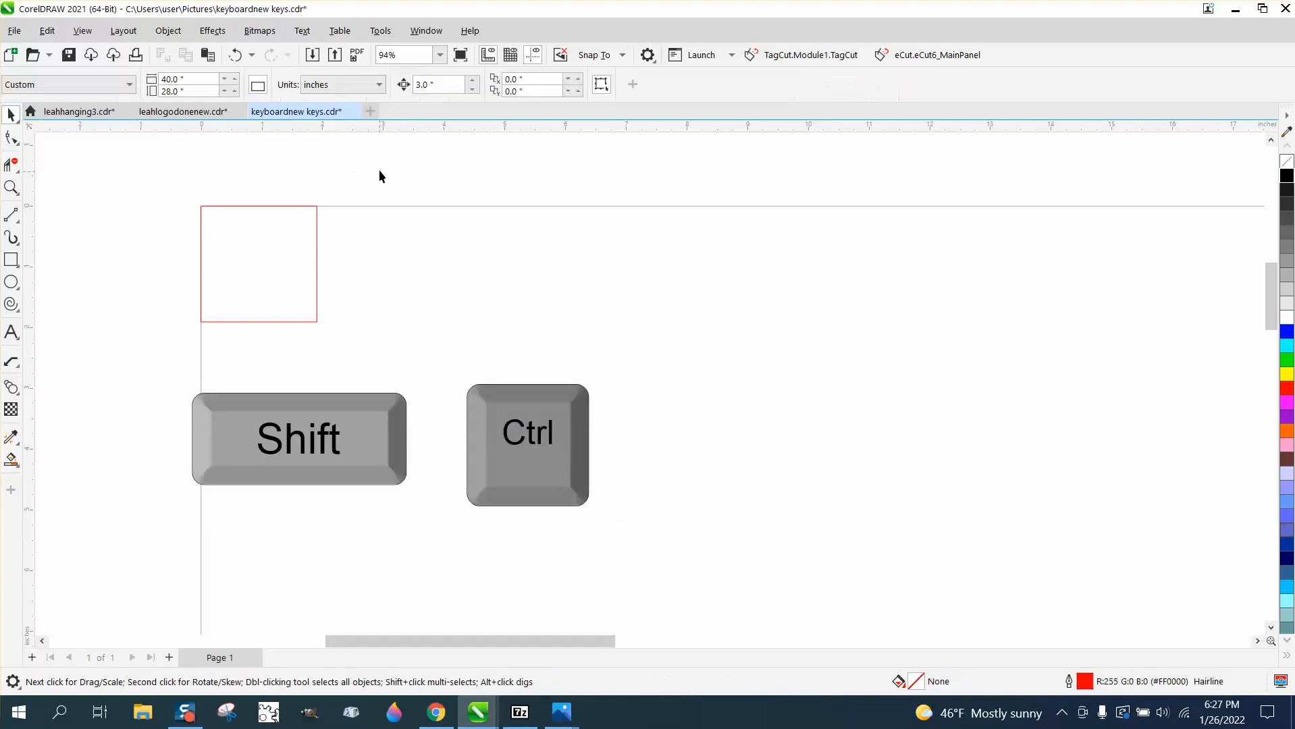
Review the nudge, super nudge and micro nudge settings in the document's ruler options
{"action": "right_click", "coordinate": [390, 136]}
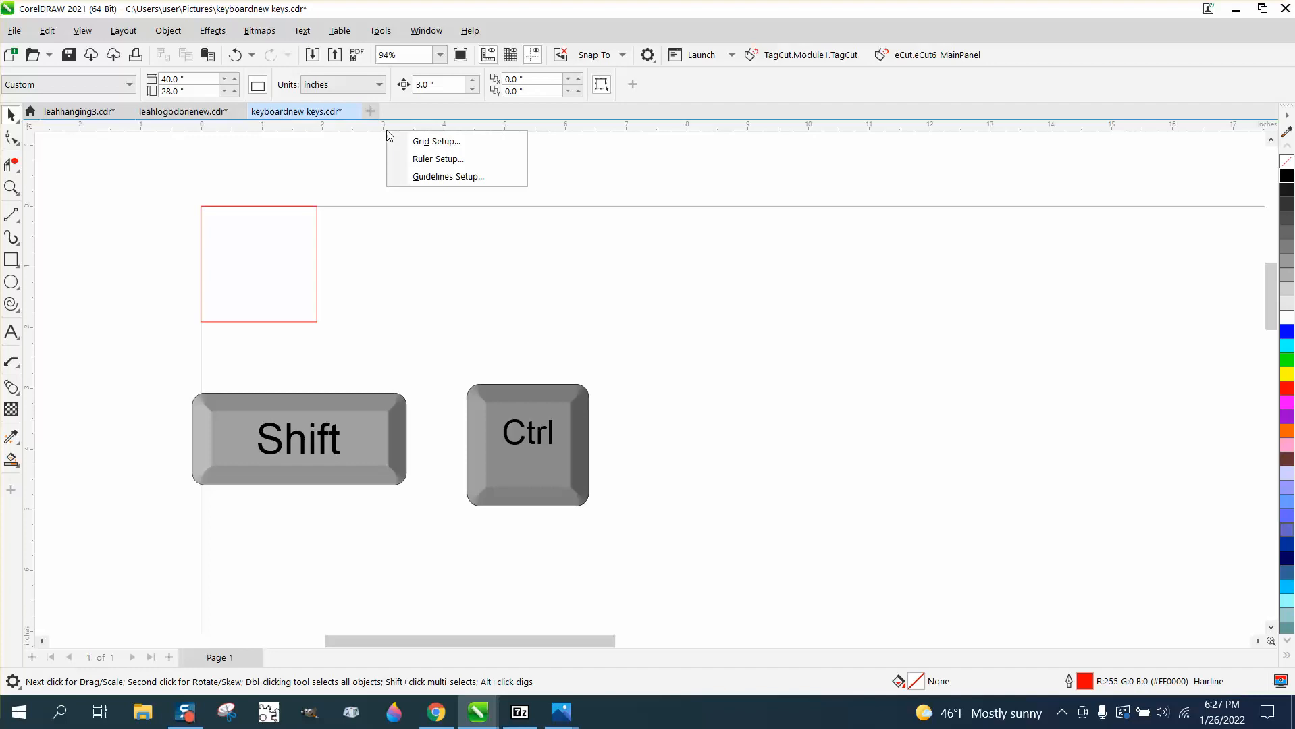
{"action": "left_click", "coordinate": [416, 158]}
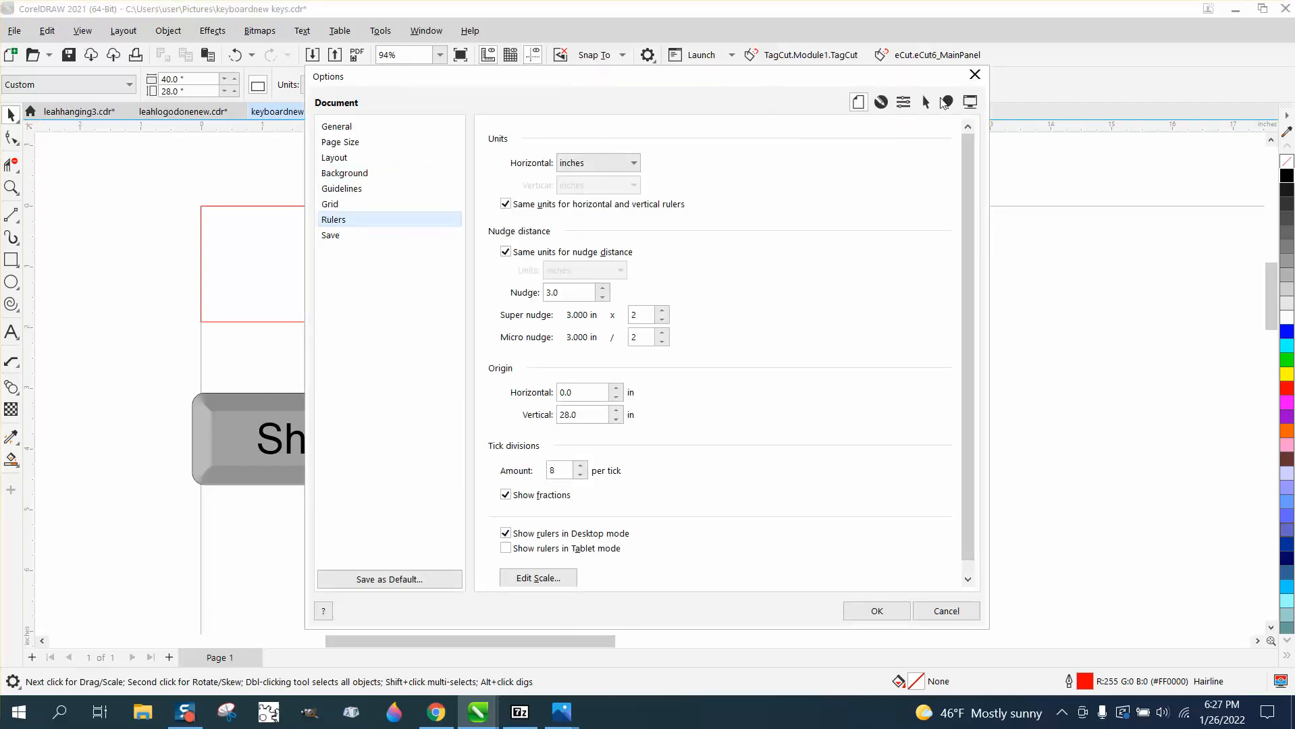
{"action": "left_click_drag", "start_coordinate": [844, 80], "coordinate": [1061, 86]}
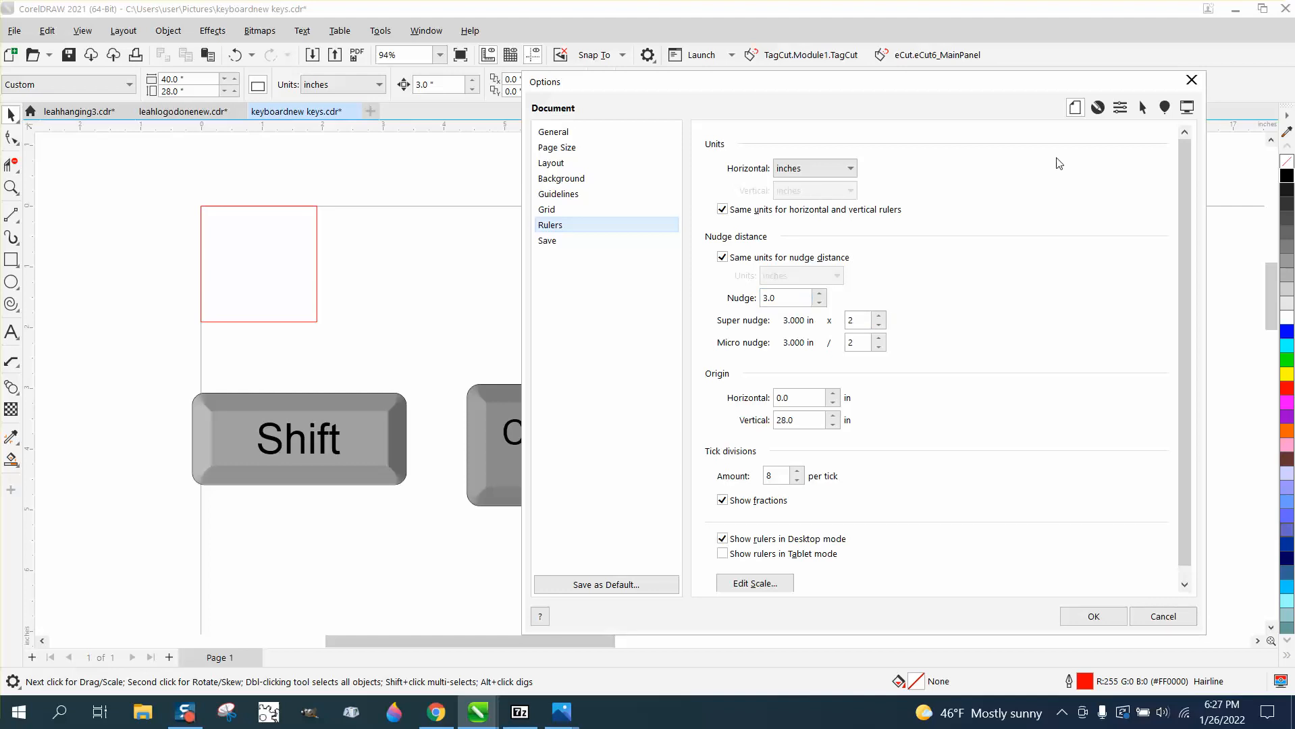
{"action": "left_click", "coordinate": [1192, 80]}
Set the nudge distance to 0.001 inches and check the super and micro nudge multipliers in the ruler options
{"action": "left_click", "coordinate": [439, 85]}
{"action": "type", "text": "0.001"}
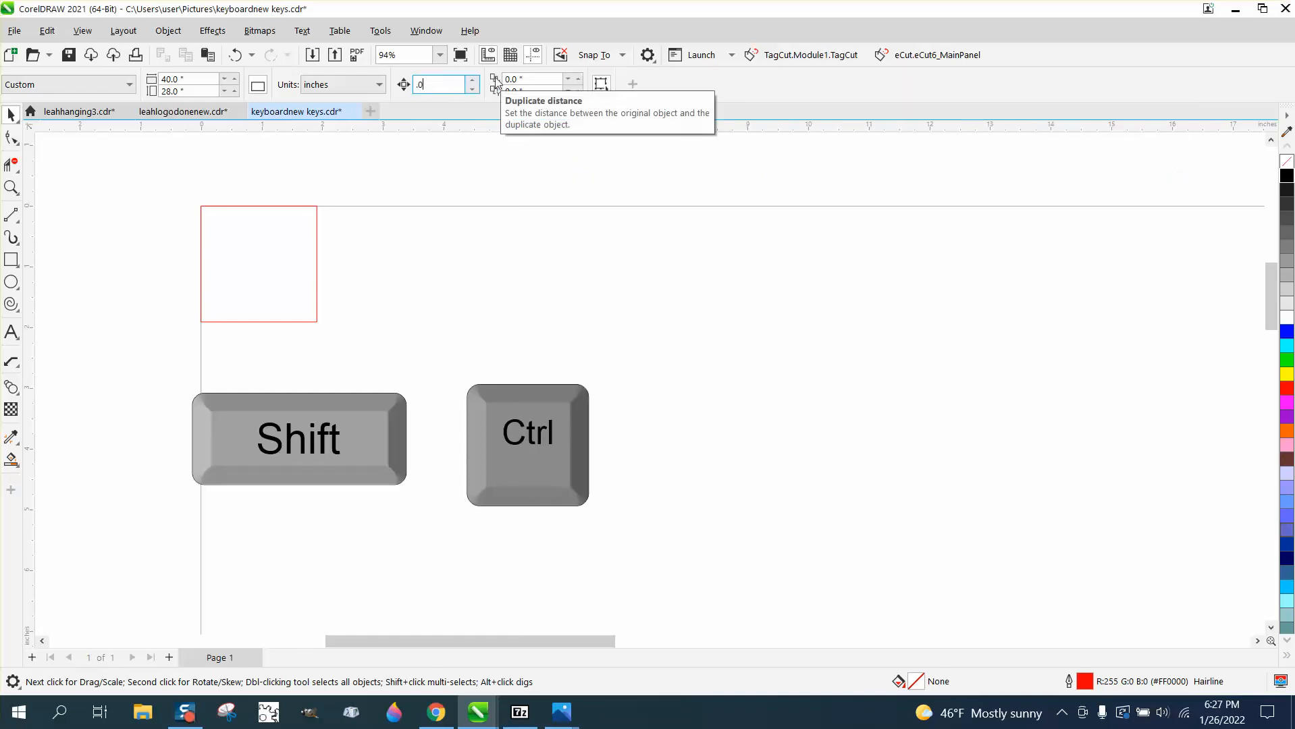
{"action": "key", "text": "Return"}
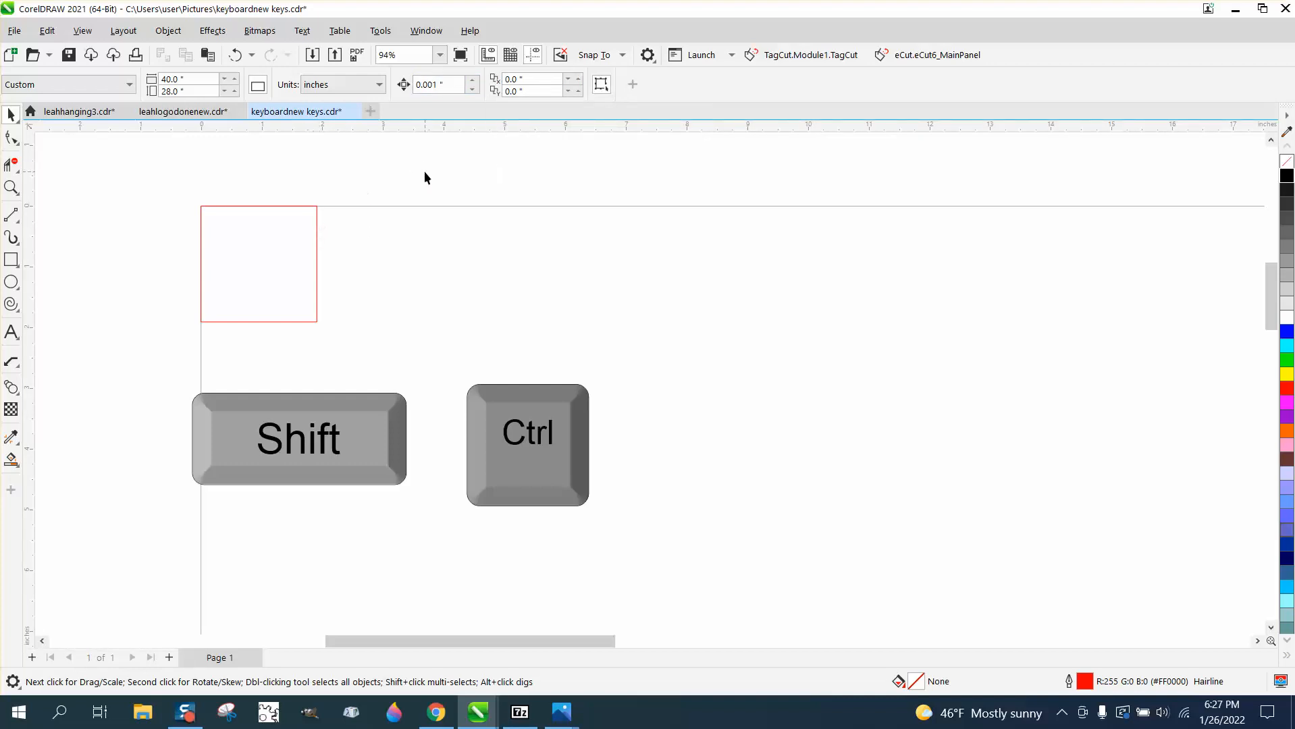
{"action": "right_click", "coordinate": [677, 133]}
{"action": "left_click", "coordinate": [703, 154]}
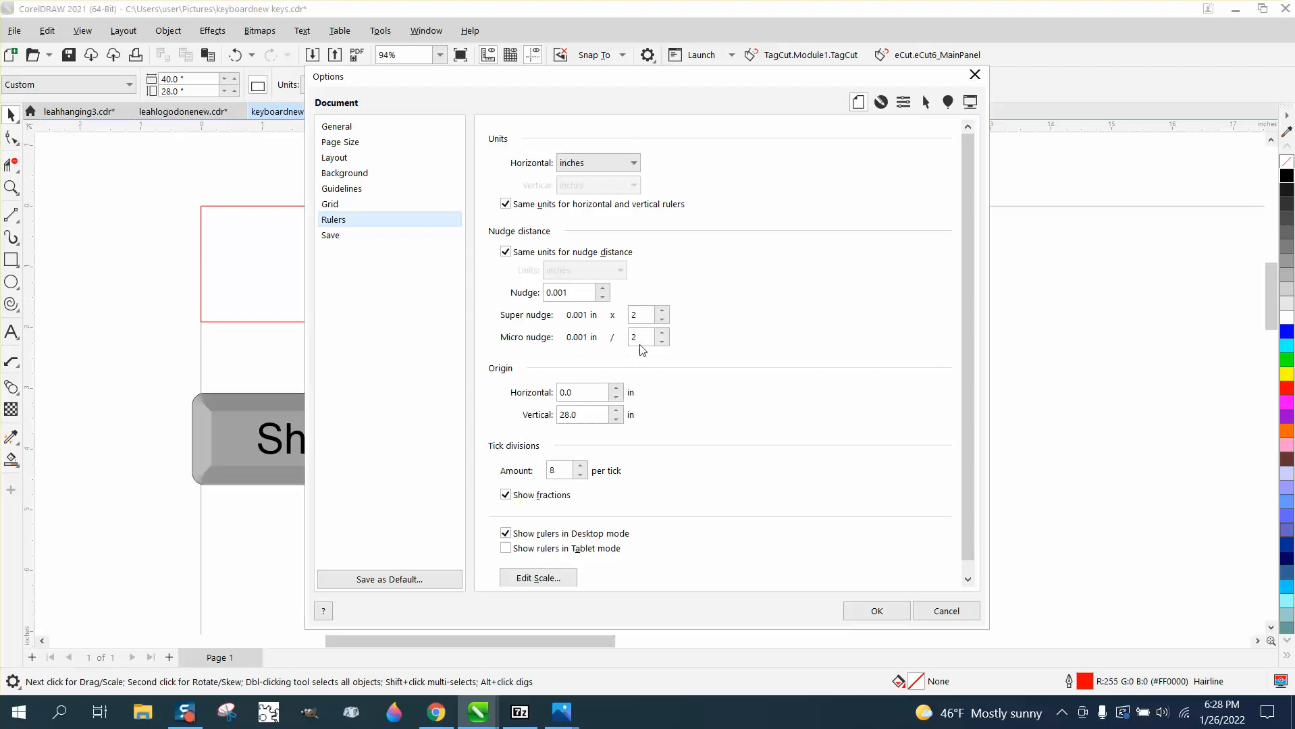
{"action": "left_click", "coordinate": [890, 611]}
Duplicate the red square in place and nudge one copy to the right by 0.01 inches in total
{"action": "left_click", "coordinate": [318, 322]}
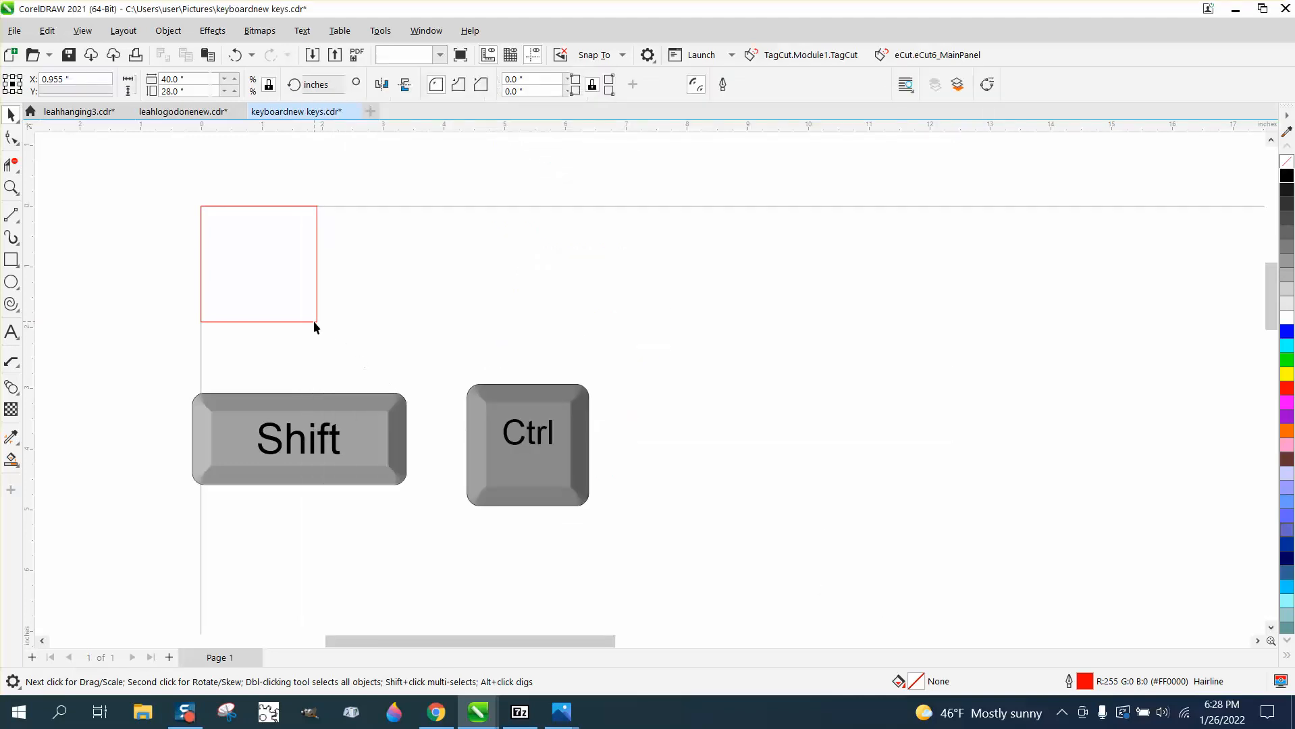
{"action": "left_click", "coordinate": [11, 188]}
{"action": "left_click_drag", "start_coordinate": [155, 195], "coordinate": [462, 356]}
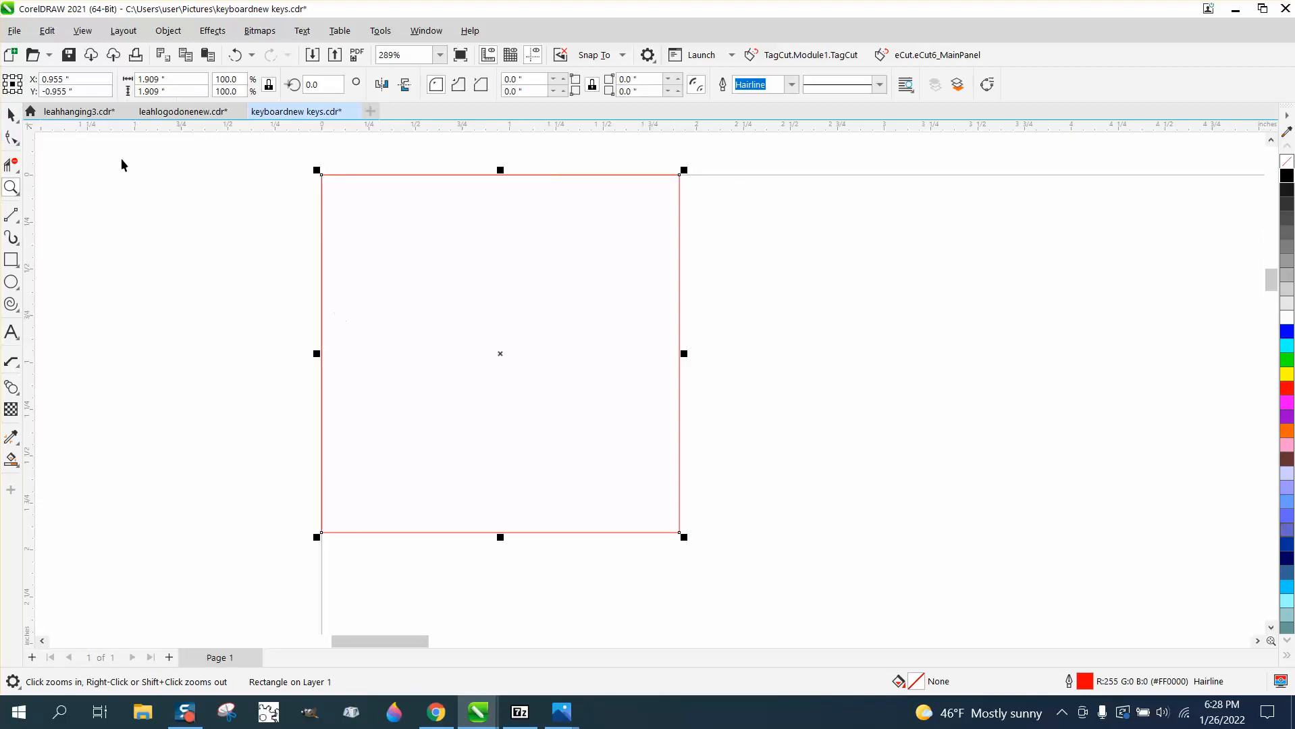
{"action": "key", "text": "space"}
{"action": "left_click", "coordinate": [390, 186]}
{"action": "left_click", "coordinate": [399, 175]}
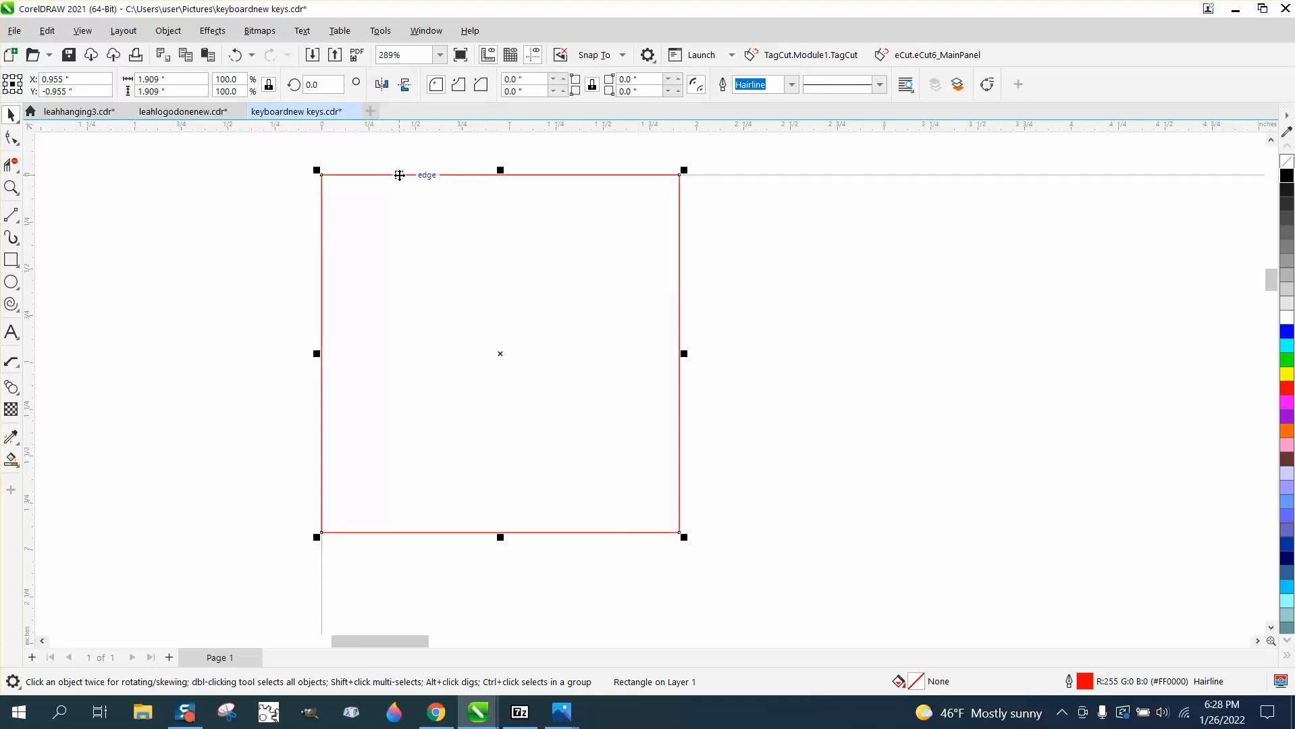
{"action": "key", "text": "Right"}
{"action": "key", "text": "Right"}
{"action": "key", "text": "Right"}
{"action": "key", "text": "Right"}
{"action": "key", "text": "Right"}
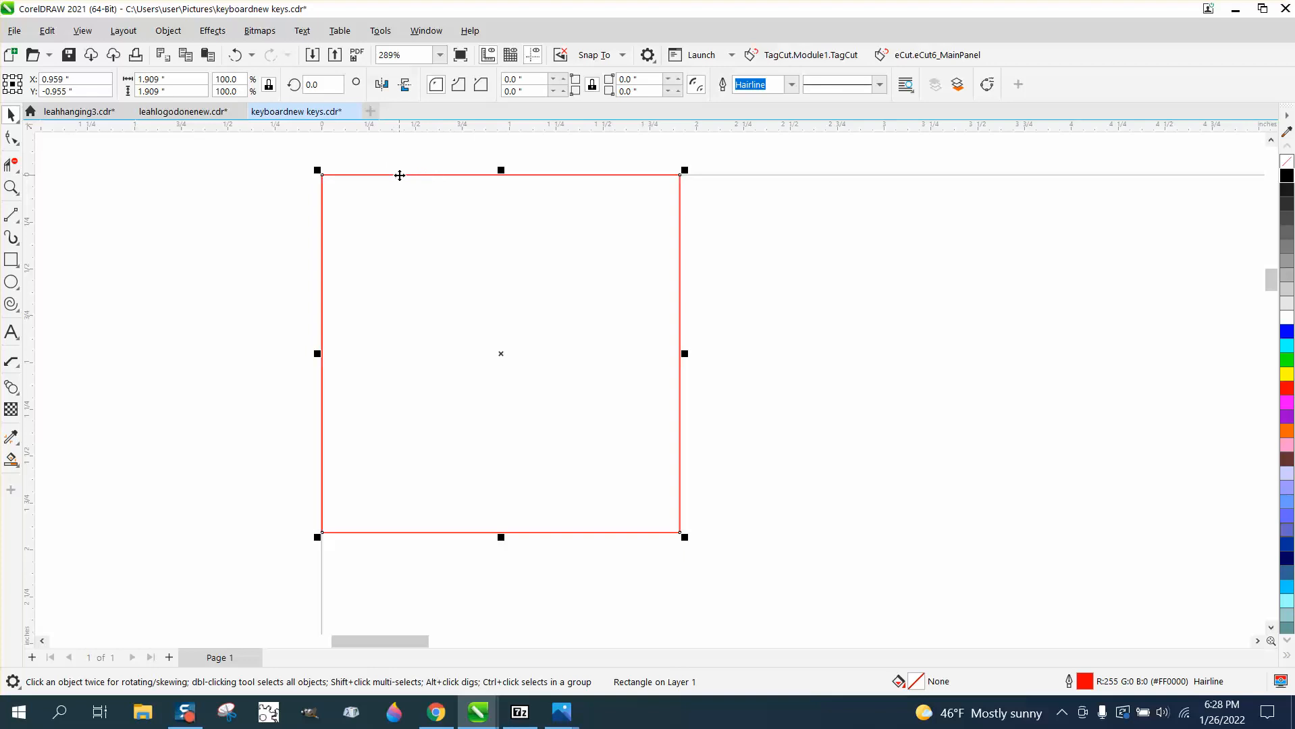
{"action": "key", "text": "Right"}
{"action": "key", "text": "Right"}
{"action": "key", "text": "Right"}
{"action": "key", "text": "Right"}
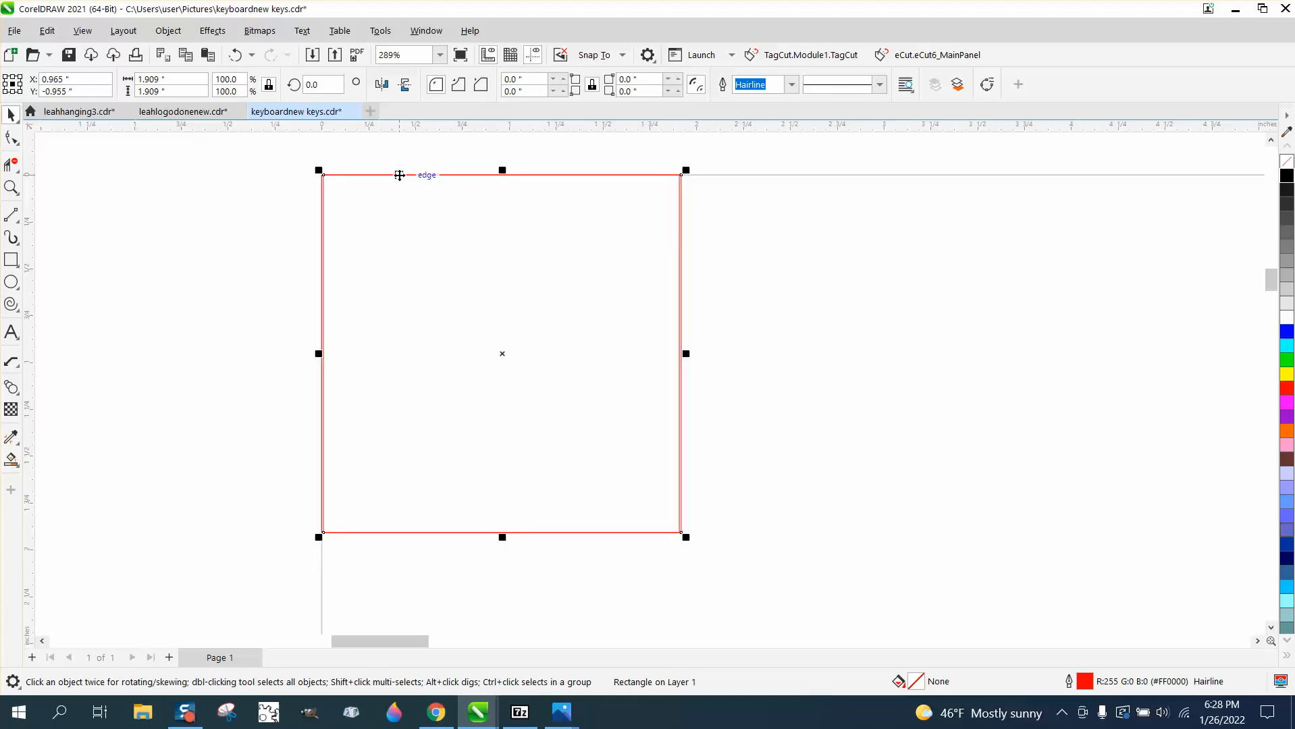
Super nudge the leftmost square repeatedly to the right by about 0.022 inches, and return it to the page edge
{"action": "left_click", "coordinate": [11, 188]}
{"action": "left_click_drag", "start_coordinate": [308, 162], "coordinate": [390, 214]}
{"action": "left_click", "coordinate": [12, 115]}
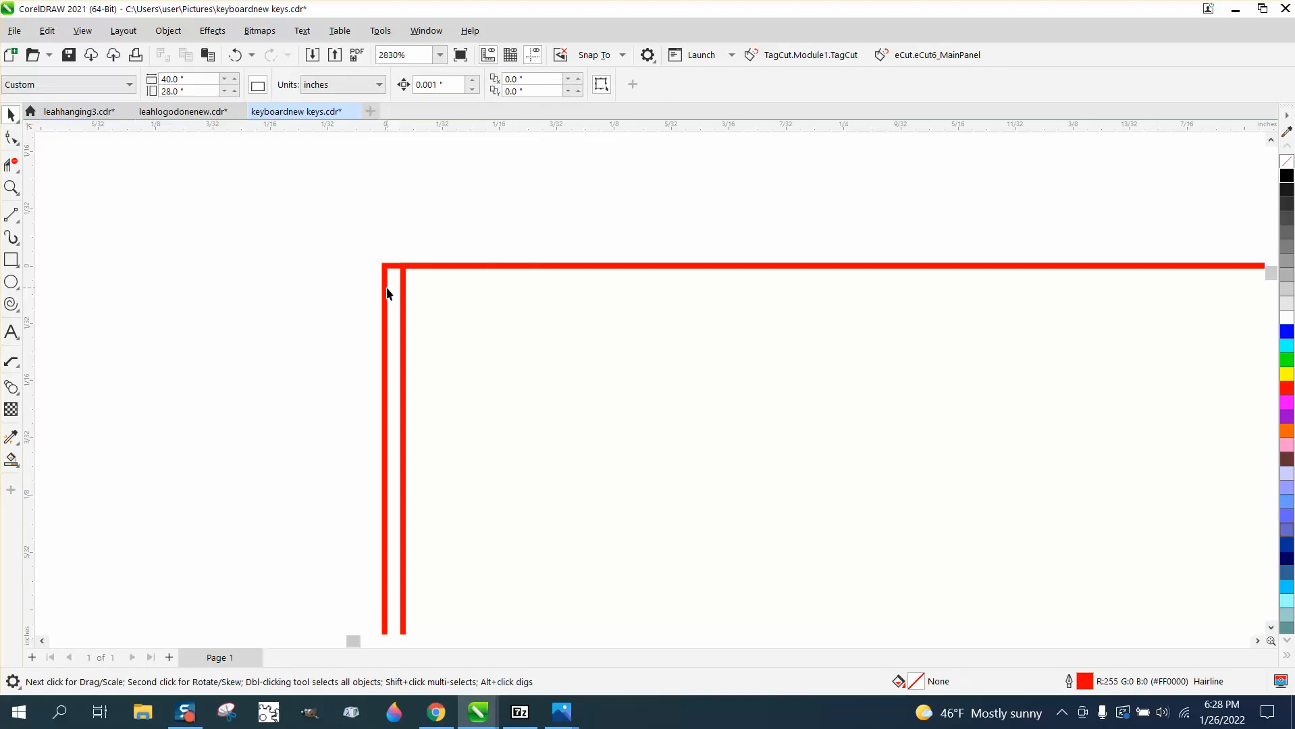
{"action": "left_click", "coordinate": [386, 292]}
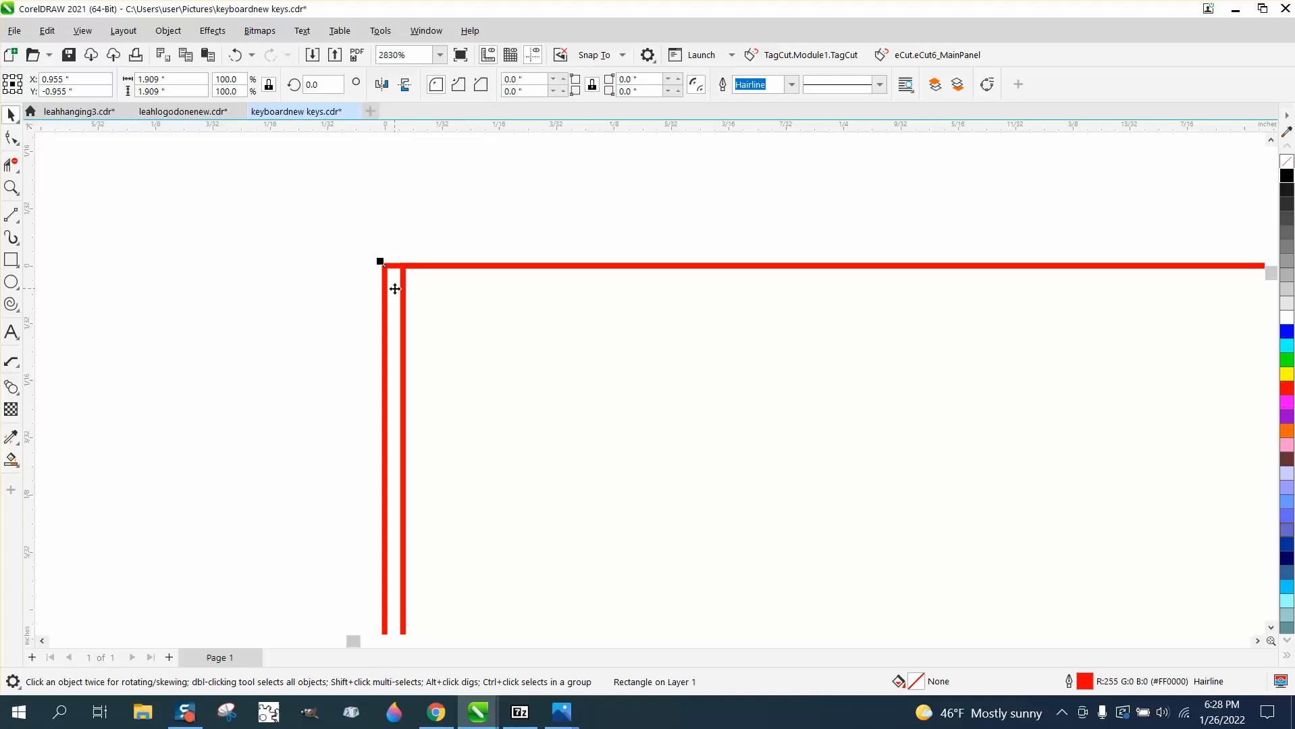
{"action": "key", "text": "Right"}
{"action": "key", "text": "Right"}
{"action": "key", "text": "Right"}
{"action": "key", "text": "Right"}
{"action": "key", "text": "Right"}
{"action": "key", "text": "Right"}
{"action": "key", "text": "Right"}
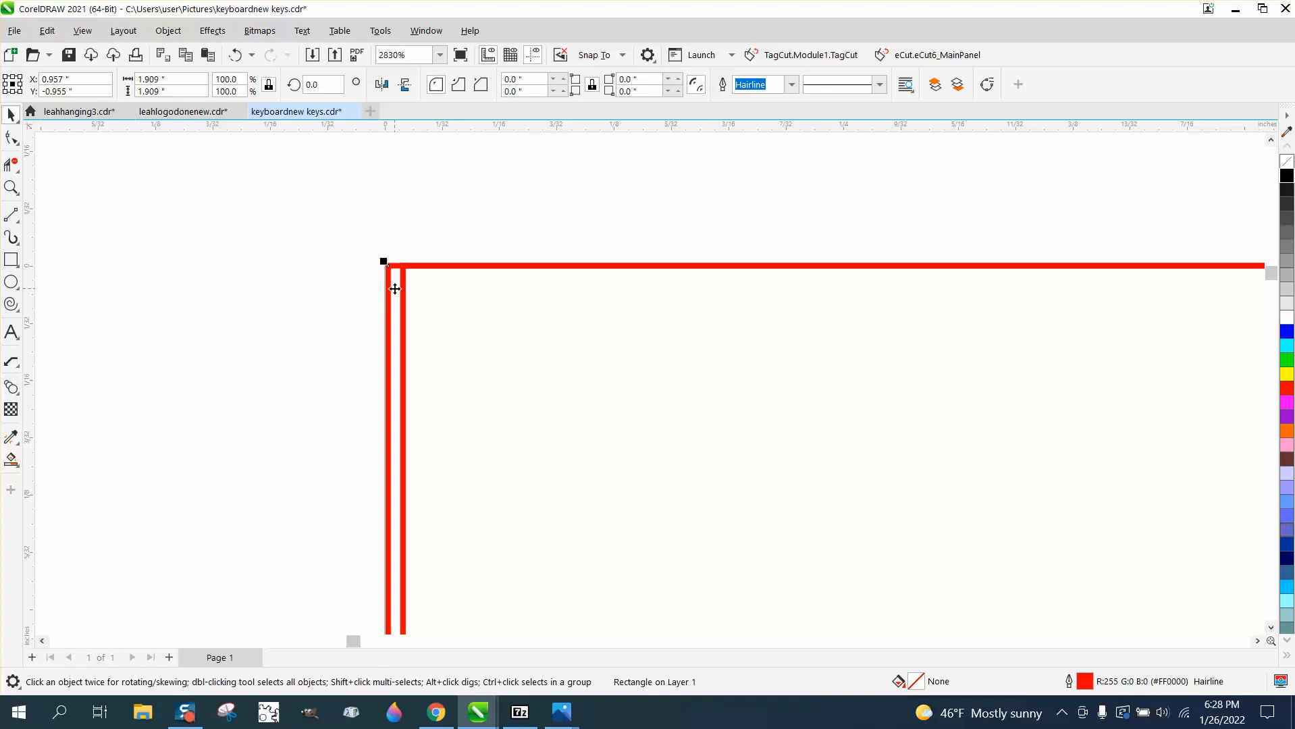
{"action": "key", "text": "Right"}
{"action": "key", "text": "Right"}
{"action": "key", "text": "Right"}
{"action": "key", "text": "Right"}
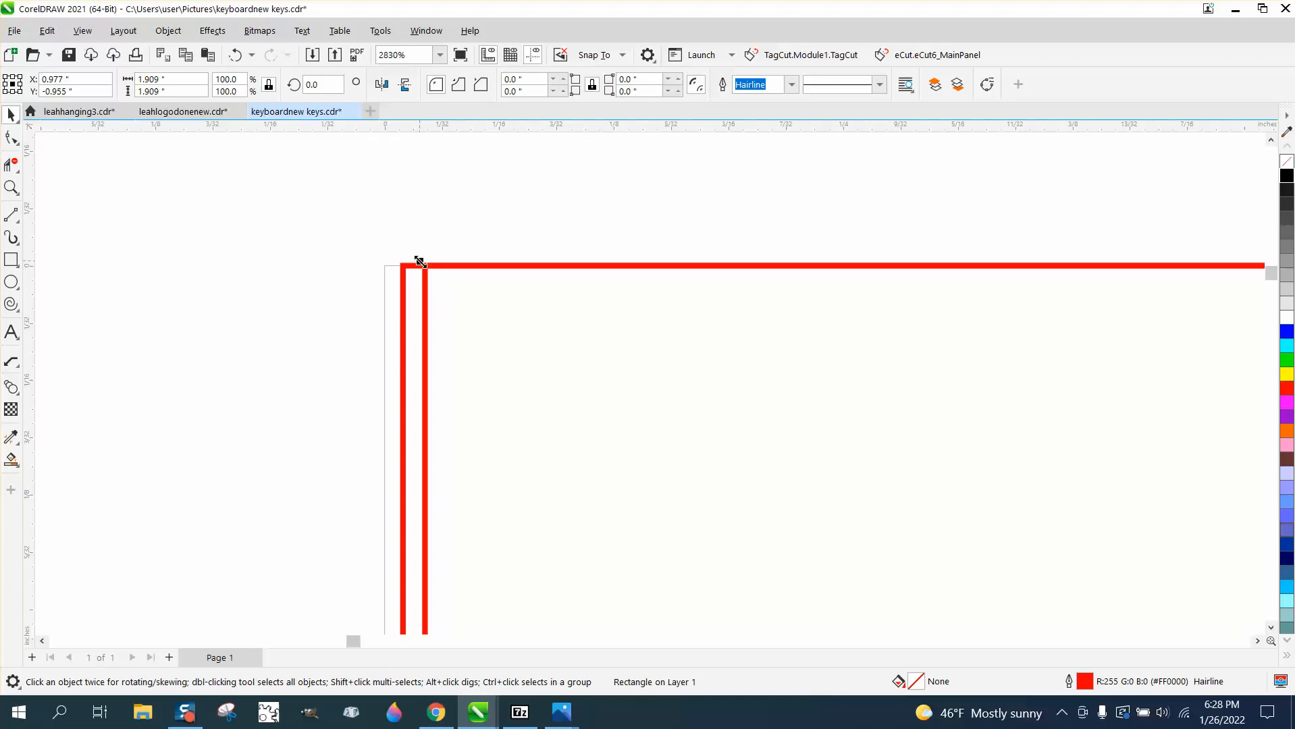
{"action": "left_click_drag", "start_coordinate": [419, 262], "coordinate": [385, 273]}
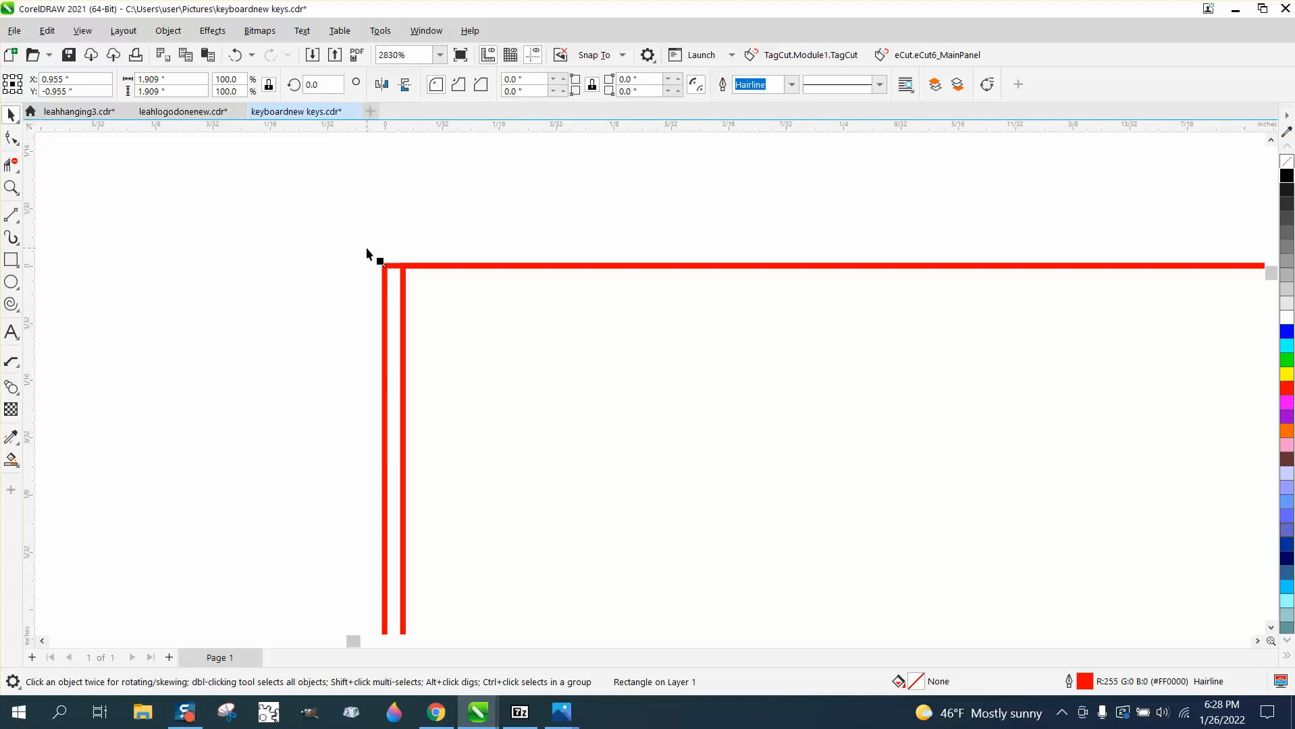
Nudge the leftmost square to the right until its X position is 0.96 inches, return it to the page edge and deselect it
{"action": "key", "text": "Right"}
{"action": "key", "text": "Right"}
{"action": "key", "text": "Right"}
{"action": "key", "text": "Right"}
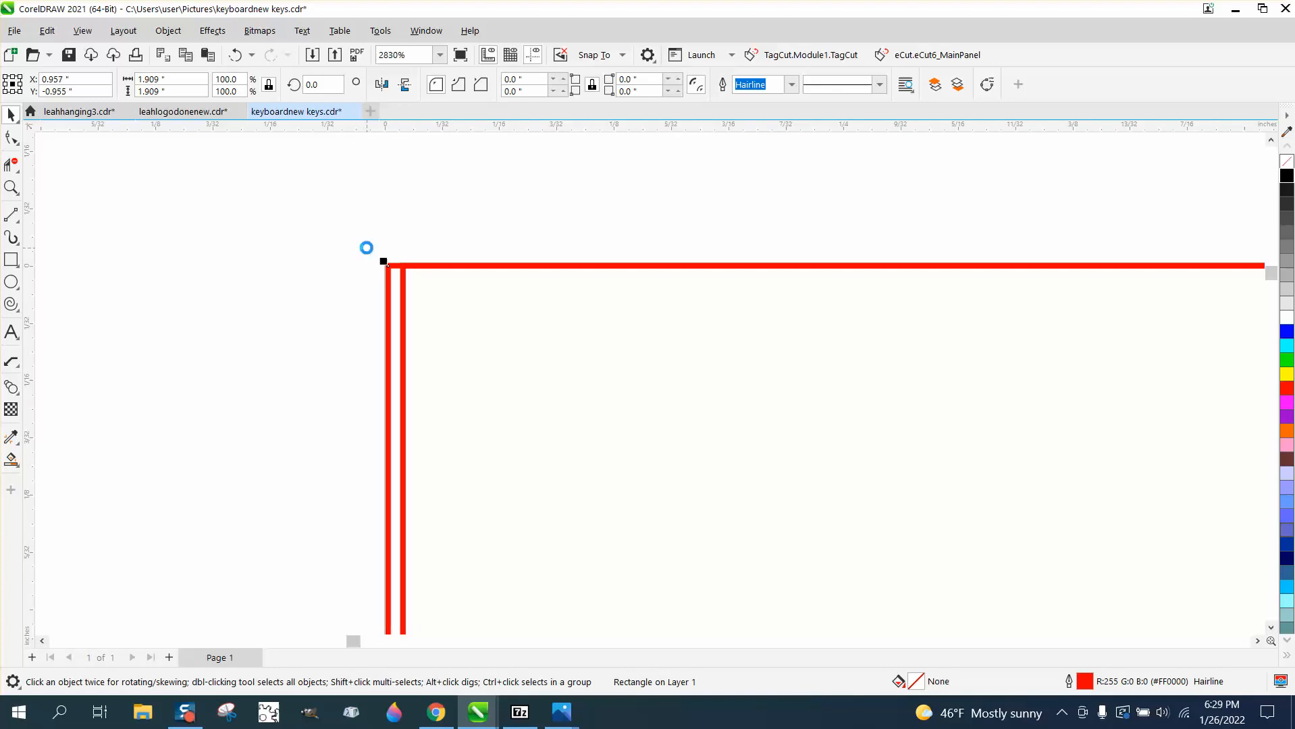
{"action": "key", "text": "Right"}
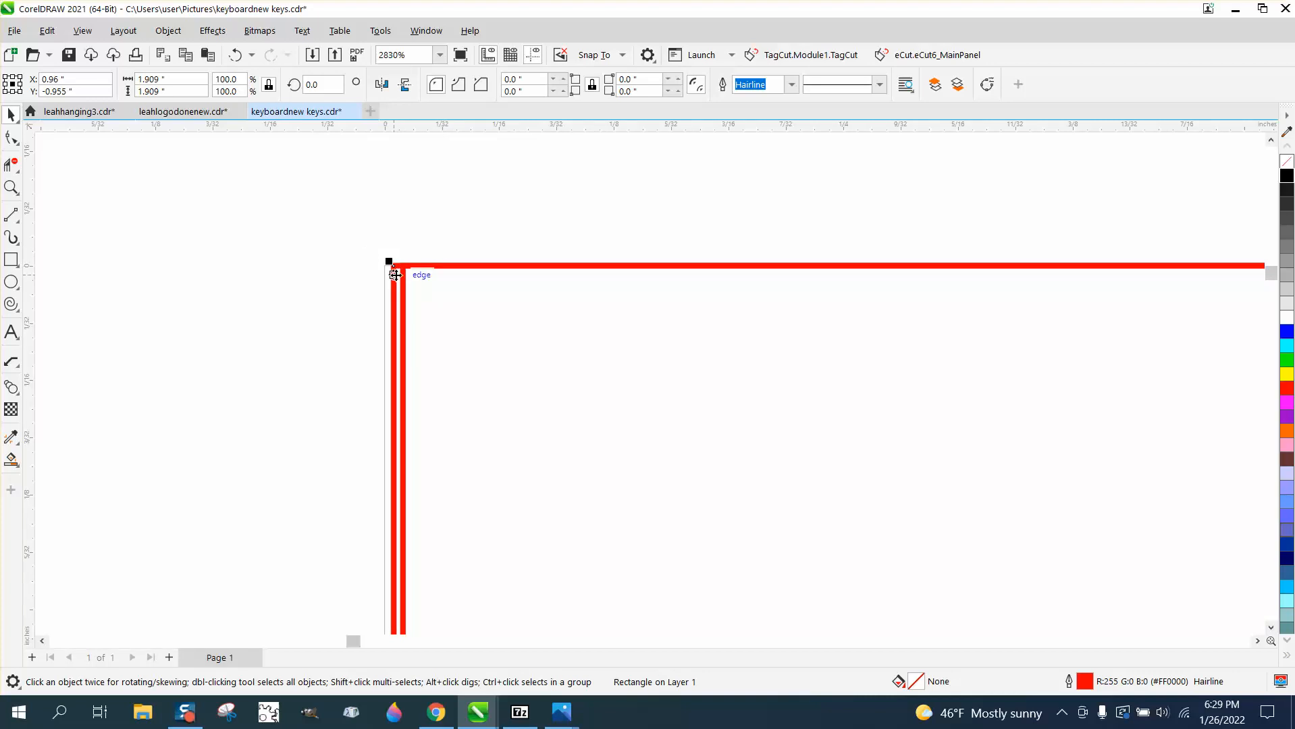
{"action": "left_click_drag", "start_coordinate": [394, 275], "coordinate": [385, 275]}
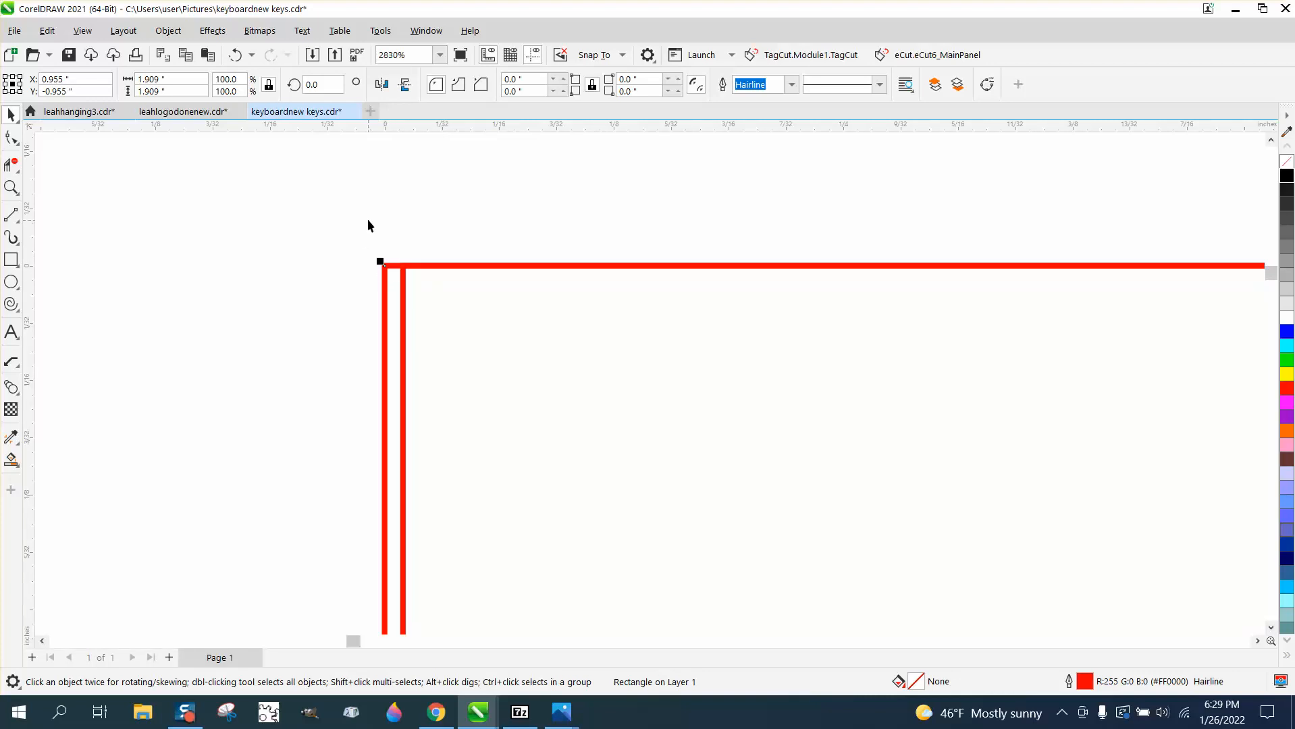
{"action": "left_click", "coordinate": [367, 220]}
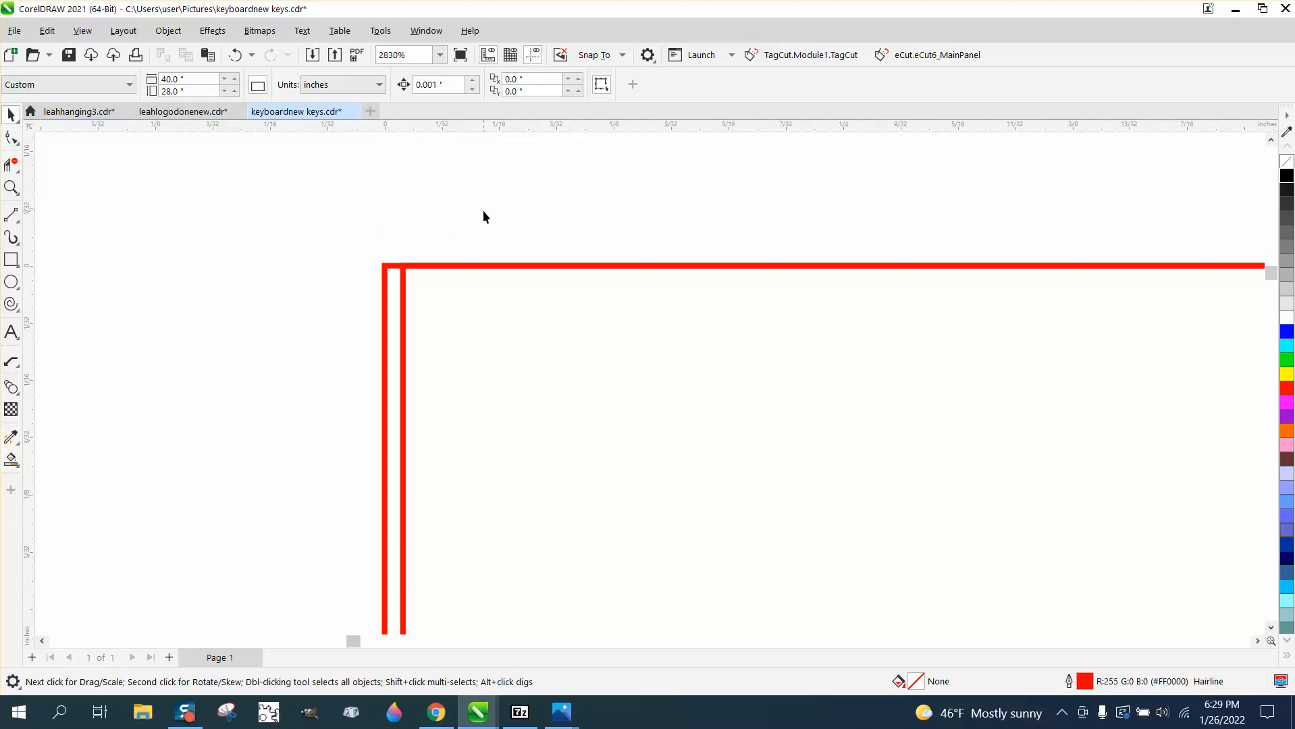
Set the super nudge multiplier to 10 in the ruler options and apply it
{"action": "right_click", "coordinate": [606, 129]}
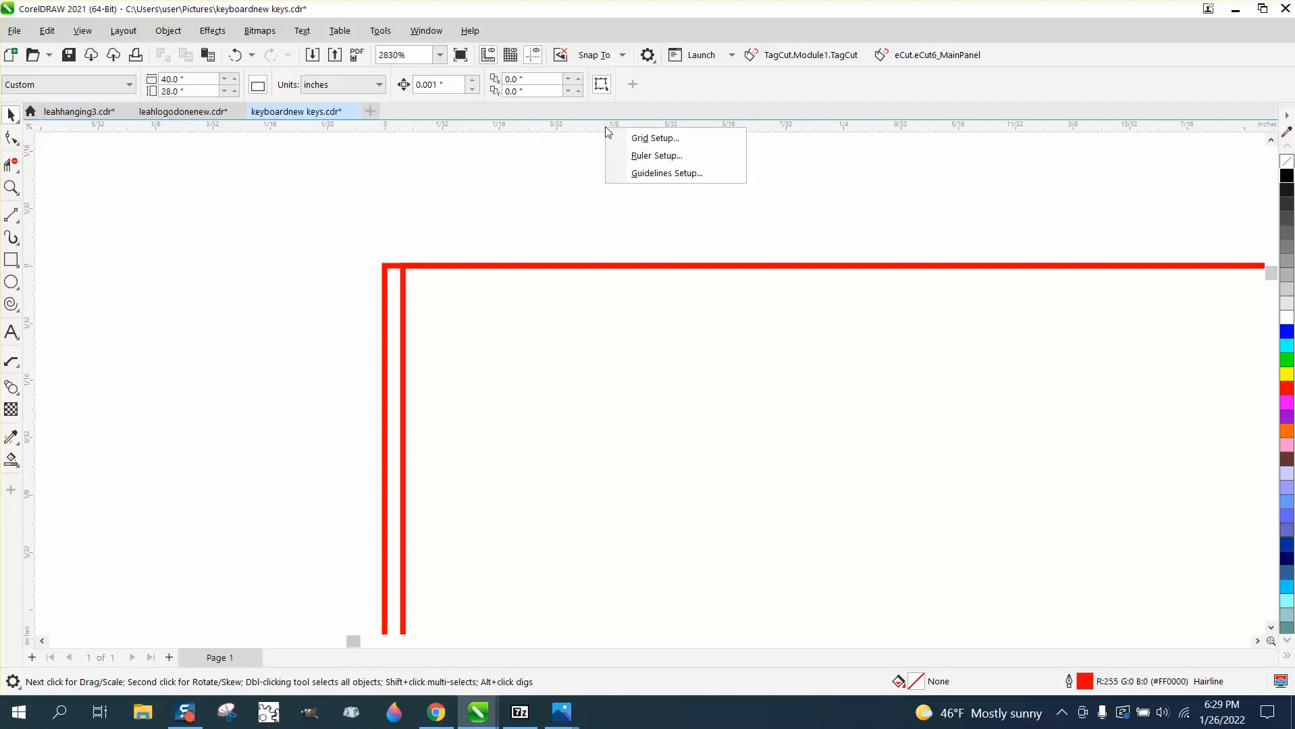
{"action": "left_click", "coordinate": [644, 156]}
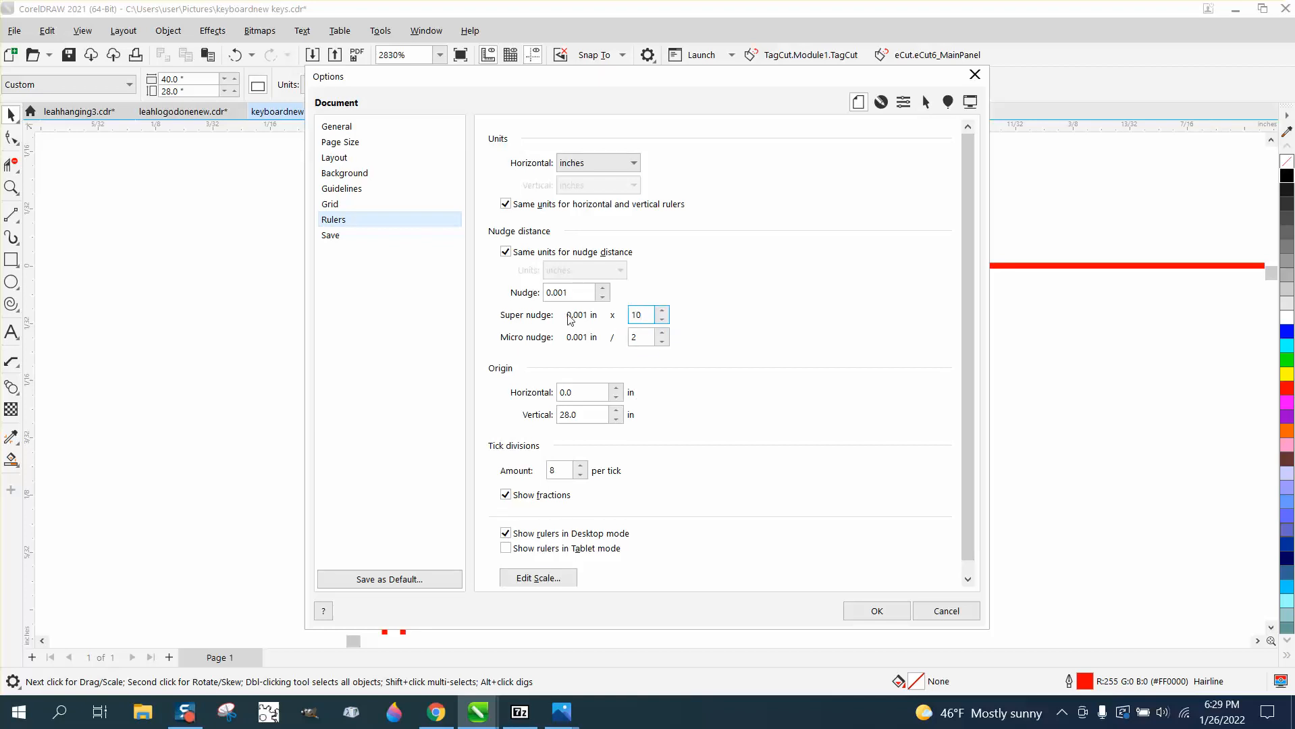
{"action": "left_click", "coordinate": [878, 608]}
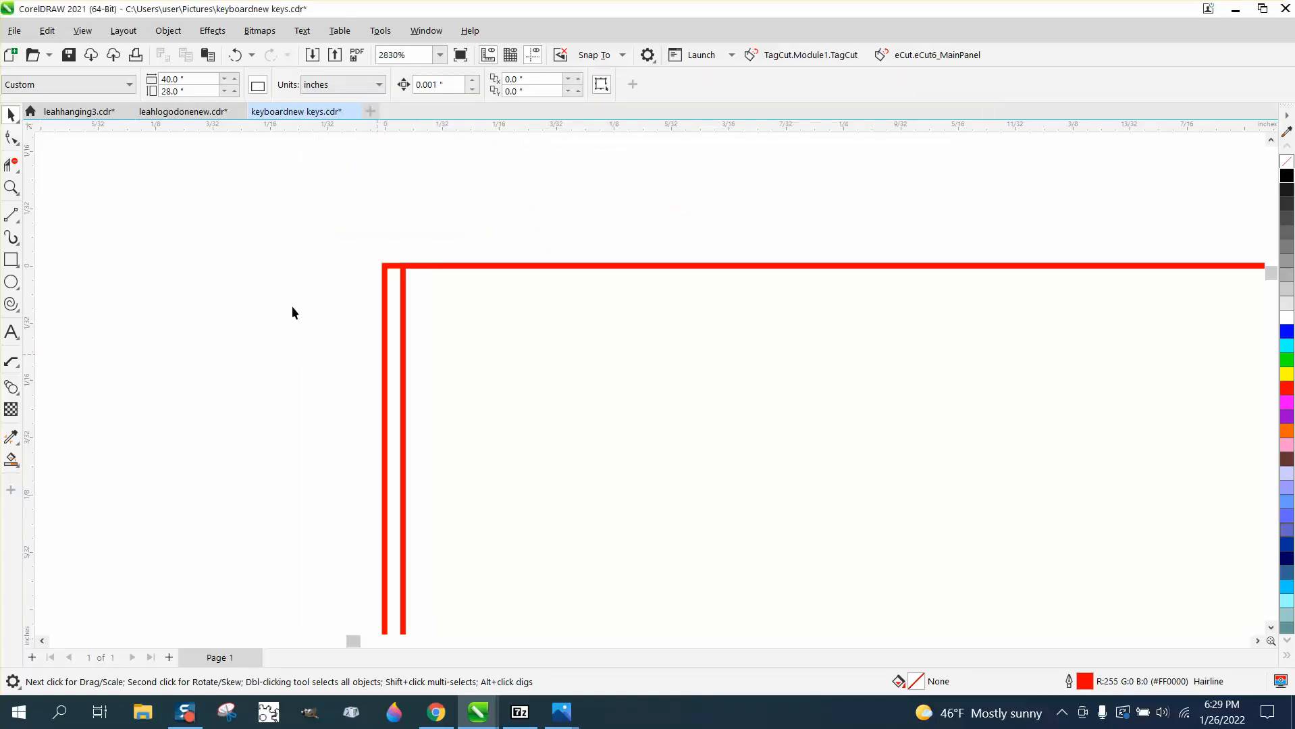
{"action": "left_click", "coordinate": [384, 32]}
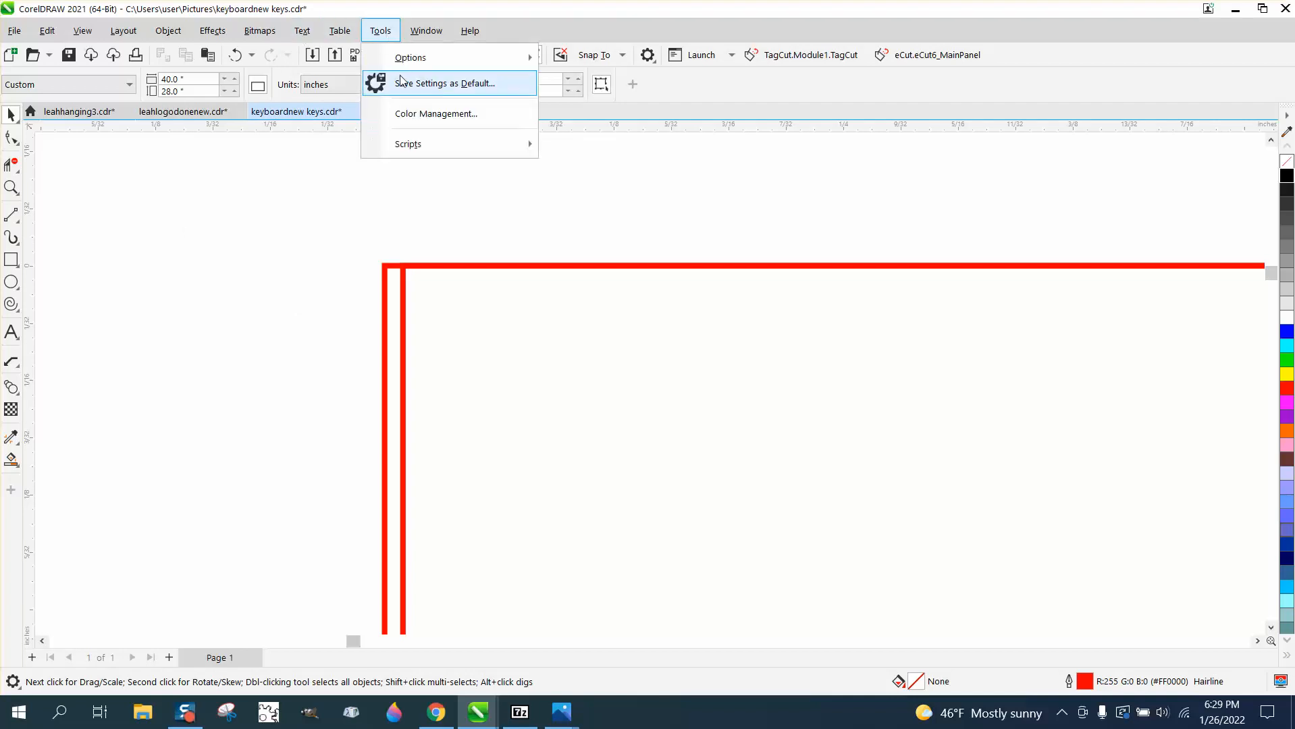
{"action": "left_click", "coordinate": [2, 110]}
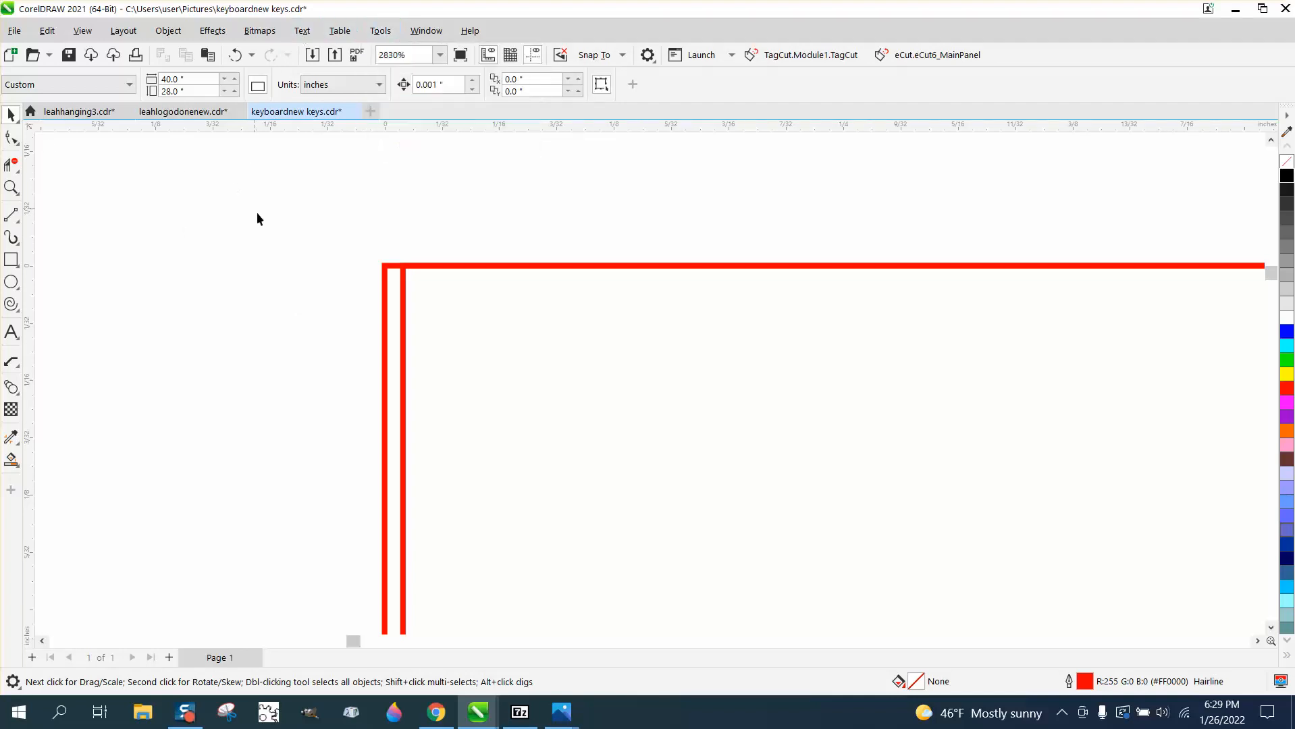
Super nudge the leftmost square to the right in 0.01-inch increments, by 0.1 inches in total
{"action": "left_click", "coordinate": [384, 280]}
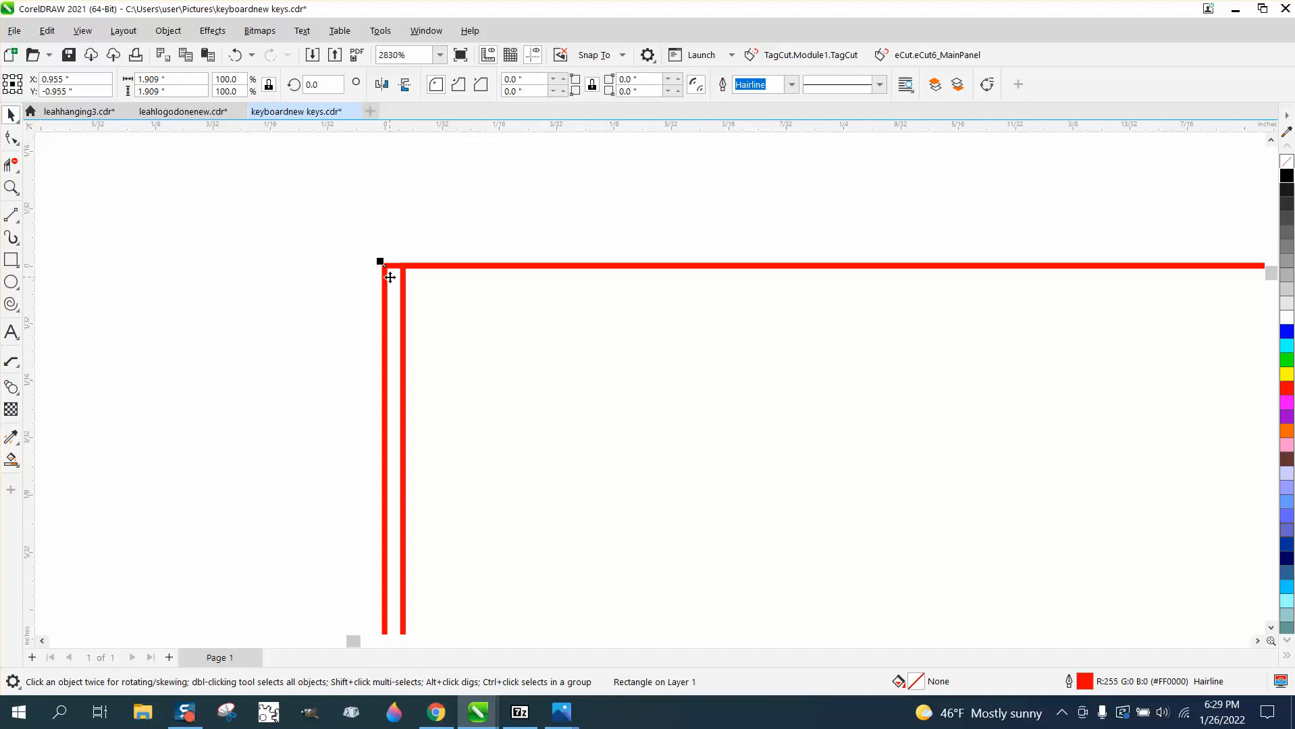
{"action": "key", "text": "Right"}
{"action": "key", "text": "Right"}
{"action": "key", "text": "Right"}
{"action": "key", "text": "Right"}
{"action": "key", "text": "Right"}
{"action": "key", "text": "Right"}
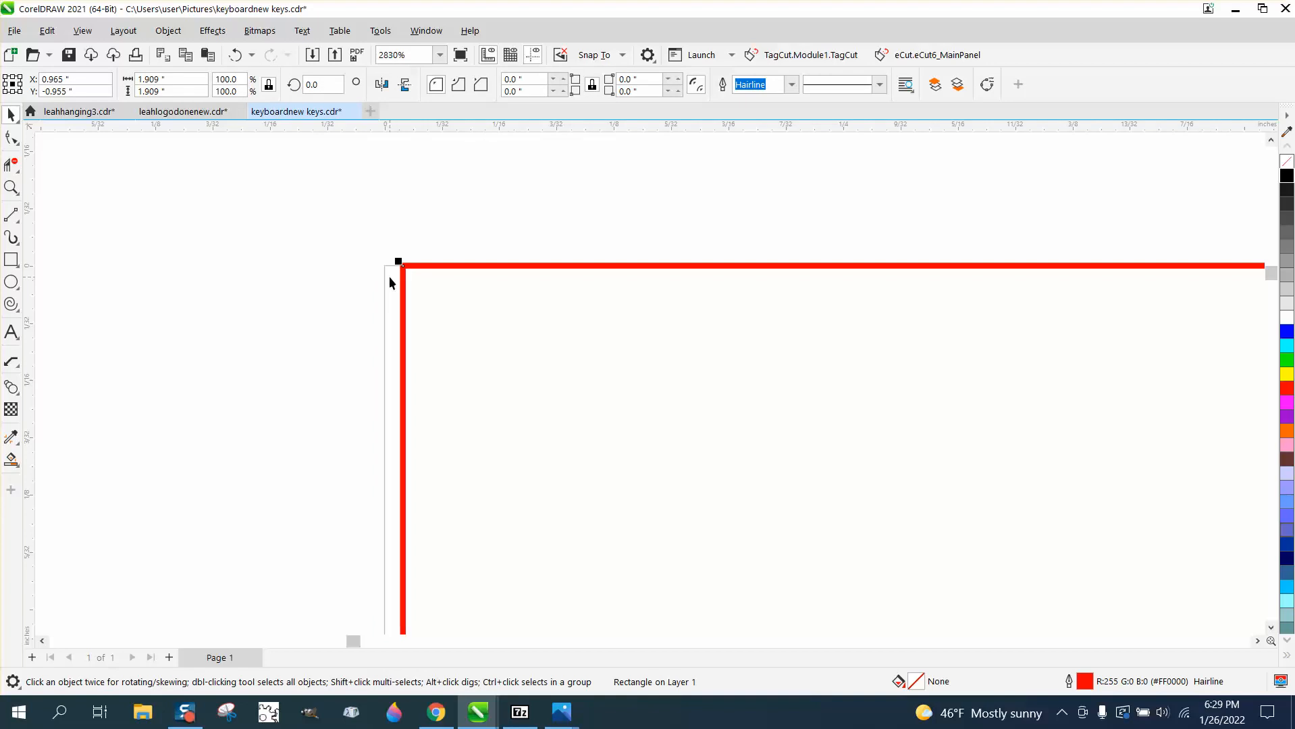
{"action": "key", "text": "Right"}
{"action": "key", "text": "Right"}
{"action": "key", "text": "Right"}
{"action": "key", "text": "Right"}
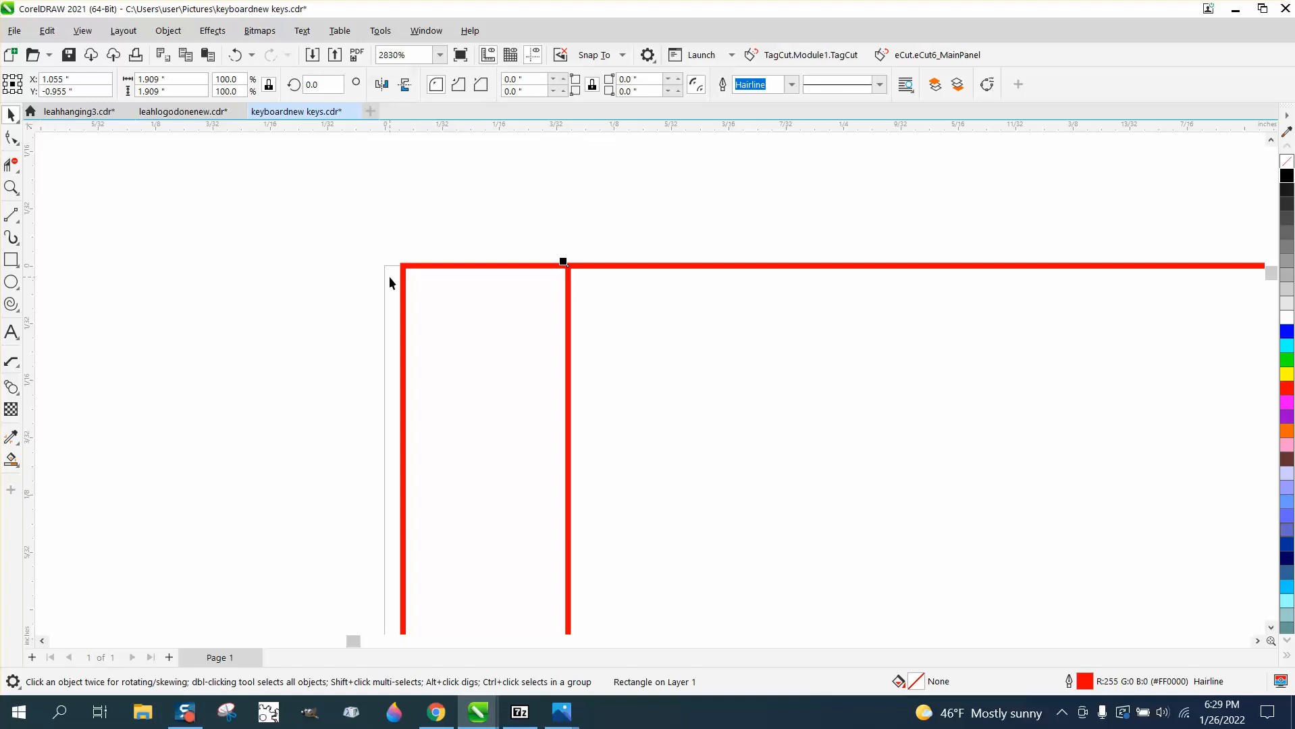
Nudge the selected square to the right in 0.001-inch increments until its X position is 1.075 inches
{"action": "key", "text": "Right"}
{"action": "key", "text": "Right"}
{"action": "key", "text": "Right"}
{"action": "key", "text": "Right"}
{"action": "key", "text": "Right"}
{"action": "key", "text": "Right"}
{"action": "key", "text": "Right"}
{"action": "key", "text": "Right"}
{"action": "key", "text": "Right"}
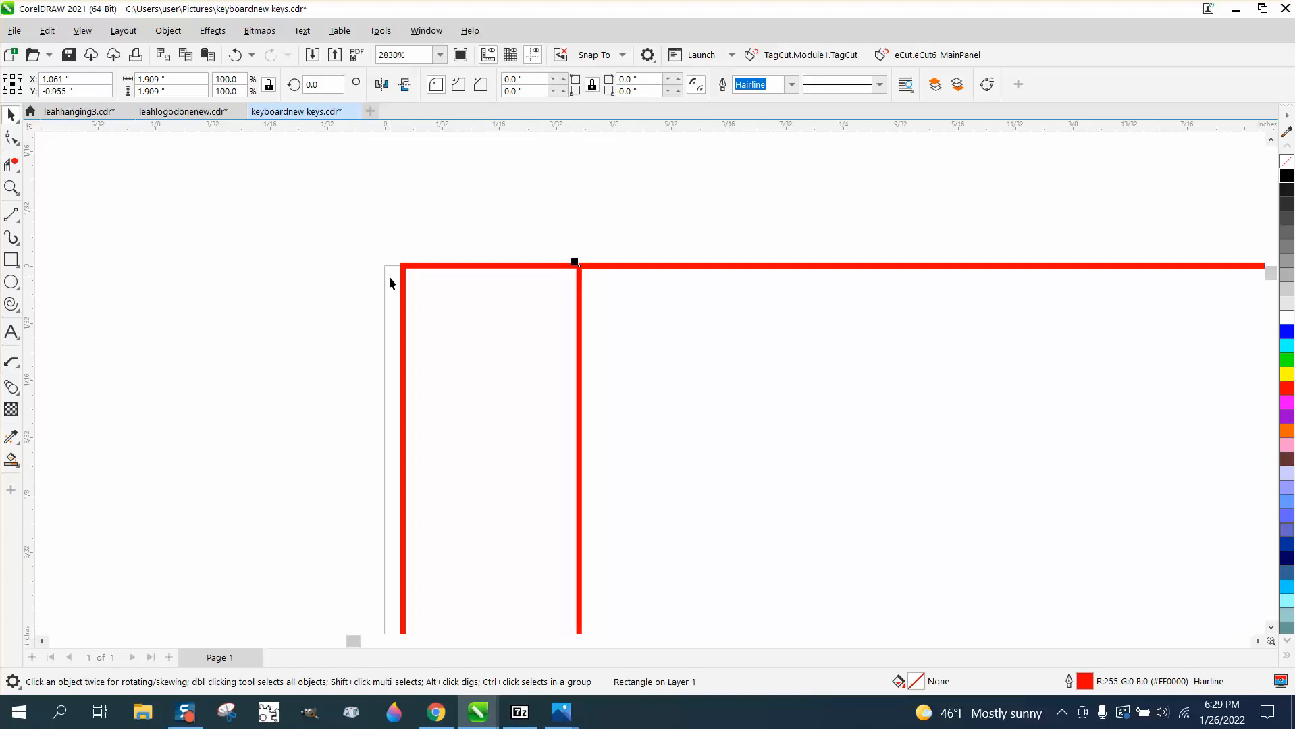
{"action": "key", "text": "Right"}
{"action": "key", "text": "Right"}
{"action": "key", "text": "Right"}
{"action": "key", "text": "Right"}
{"action": "key", "text": "Right"}
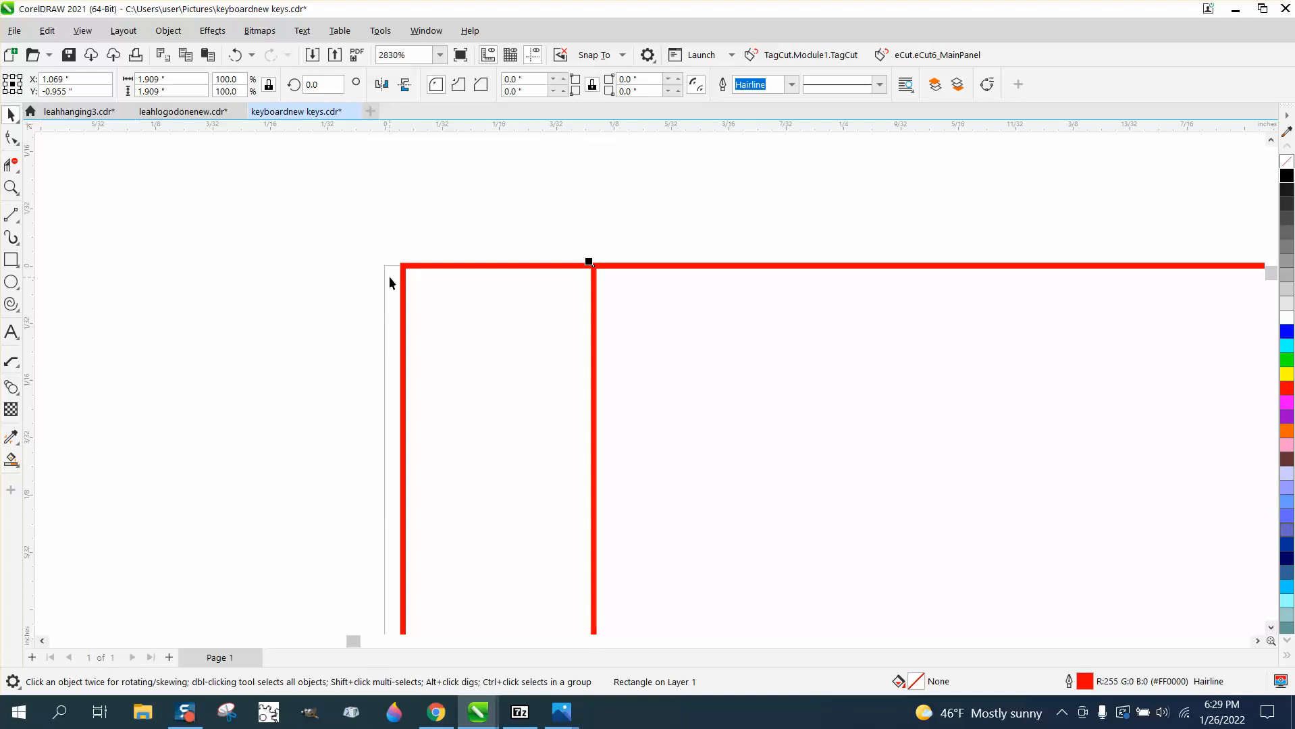
{"action": "key", "text": "Right"}
{"action": "key", "text": "Right"}
{"action": "key", "text": "Right"}
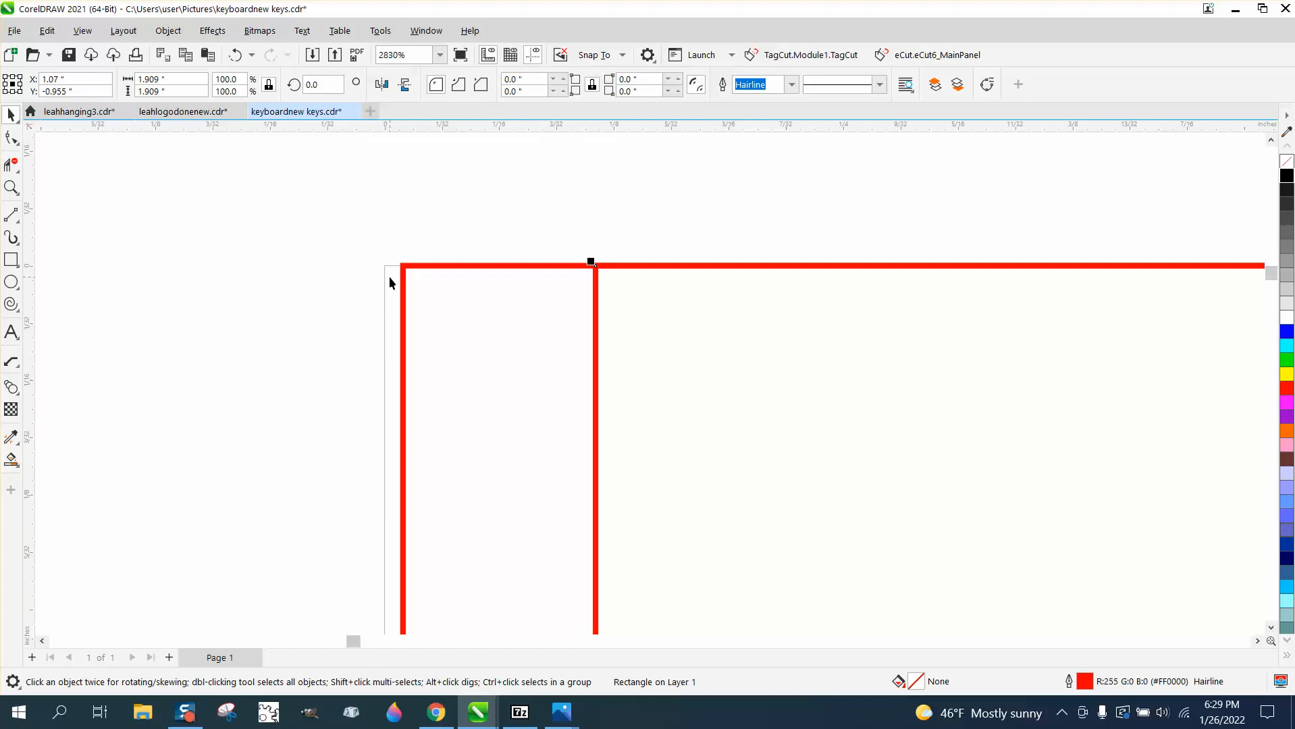
{"action": "key", "text": "Right"}
{"action": "key", "text": "Right"}
{"action": "key", "text": "Right"}
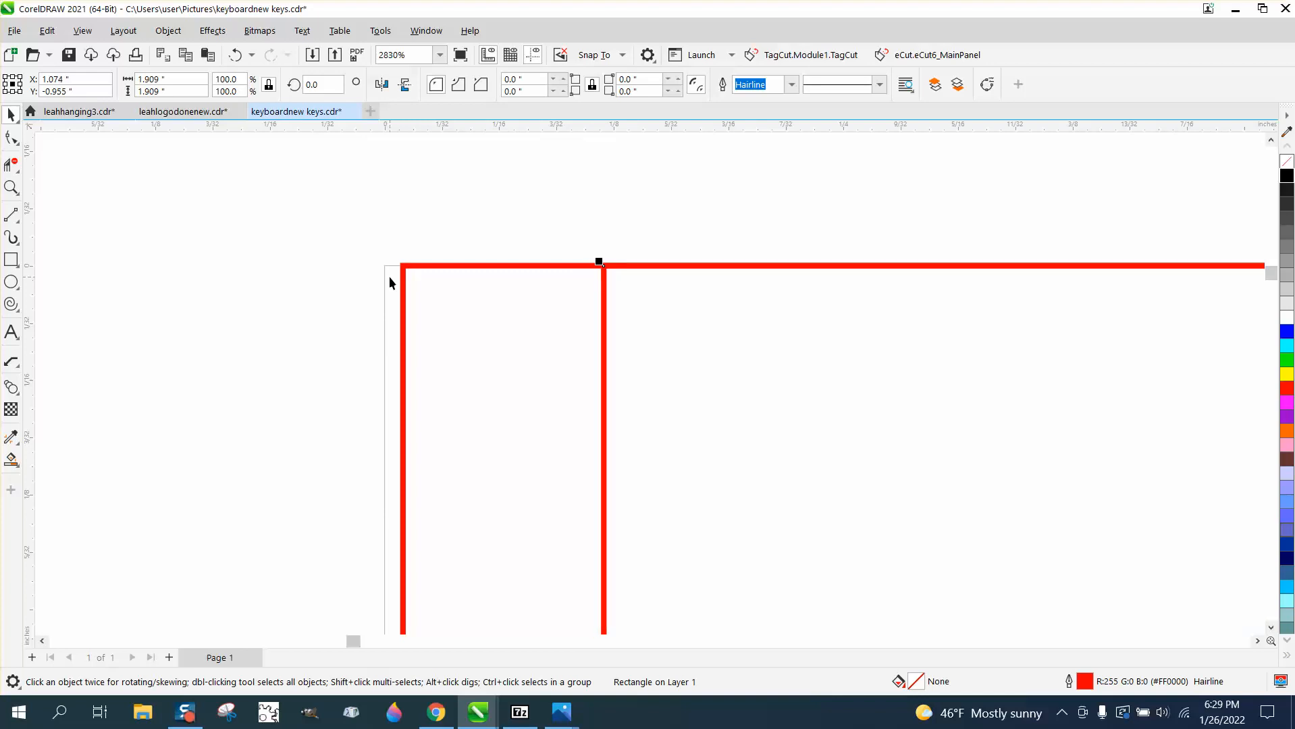
Nudge the selected square downward in 0.001-inch increments until its Y position is -0.984 inches
{"action": "key", "text": "Down"}
{"action": "key", "text": "Down"}
{"action": "key", "text": "Down"}
{"action": "key", "text": "Down"}
{"action": "key", "text": "Down"}
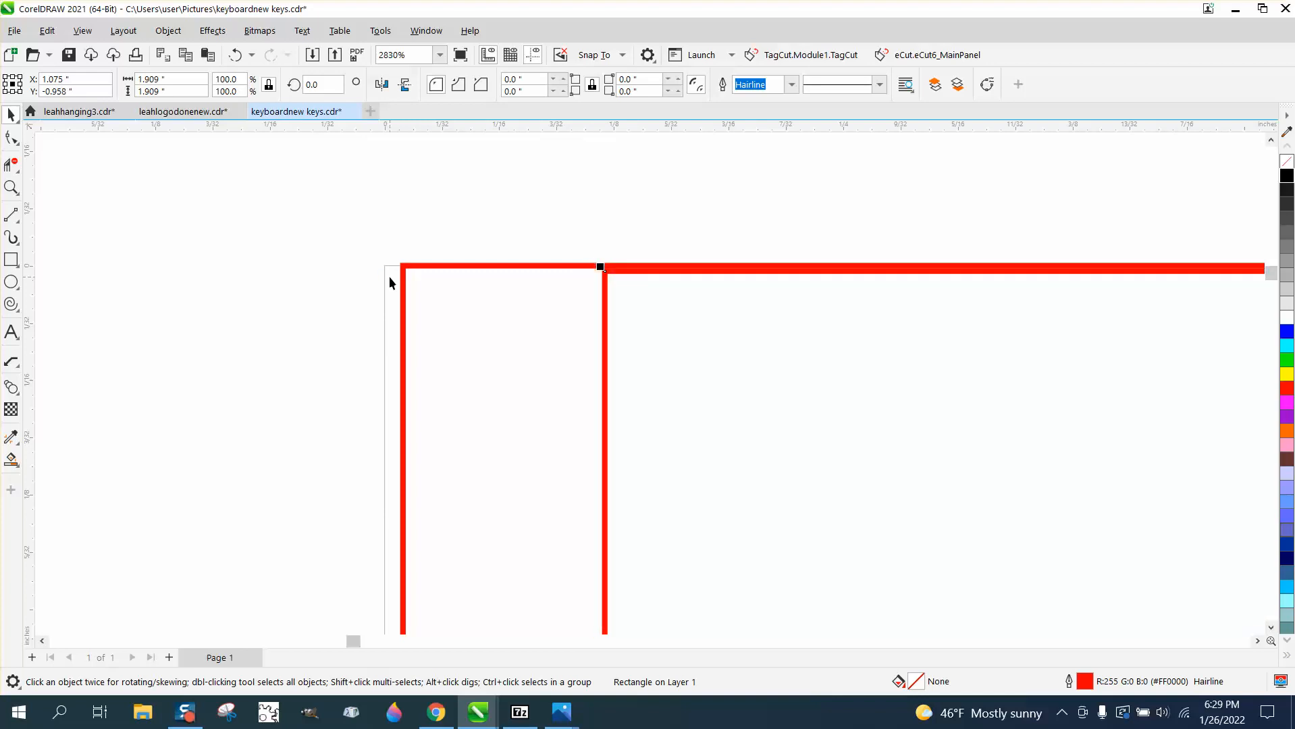
{"action": "key", "text": "Down"}
{"action": "key", "text": "Down"}
{"action": "key", "text": "Down"}
{"action": "key", "text": "Down"}
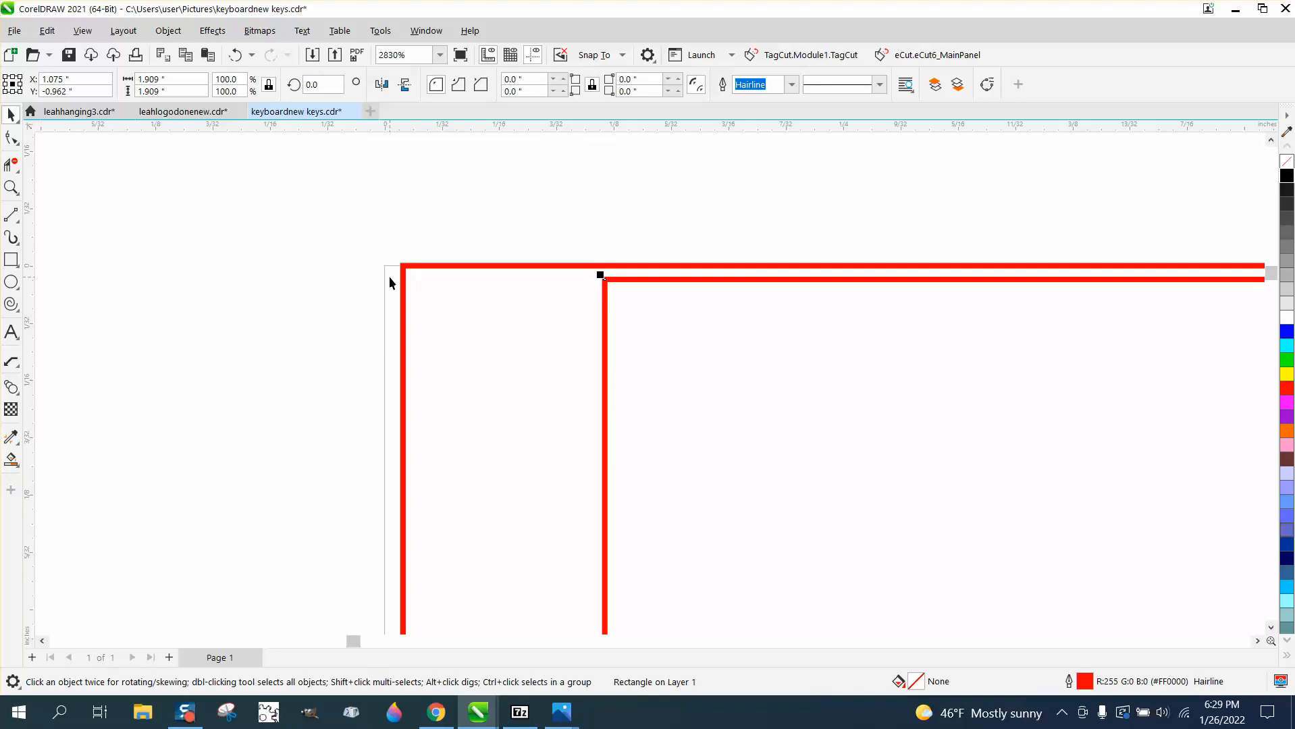
{"action": "key", "text": "Down"}
{"action": "key", "text": "Down"}
{"action": "key", "text": "Down"}
{"action": "key", "text": "Down"}
{"action": "key", "text": "Down"}
{"action": "key", "text": "Down"}
{"action": "key", "text": "Down"}
{"action": "key", "text": "Down"}
{"action": "key", "text": "Down"}
{"action": "key", "text": "Down"}
{"action": "key", "text": "Down"}
{"action": "key", "text": "Down"}
{"action": "key", "text": "Down"}
{"action": "key", "text": "Down"}
{"action": "key", "text": "Down"}
{"action": "key", "text": "Down"}
{"action": "key", "text": "Down"}
{"action": "key", "text": "Down"}
{"action": "key", "text": "Down"}
{"action": "key", "text": "Down"}
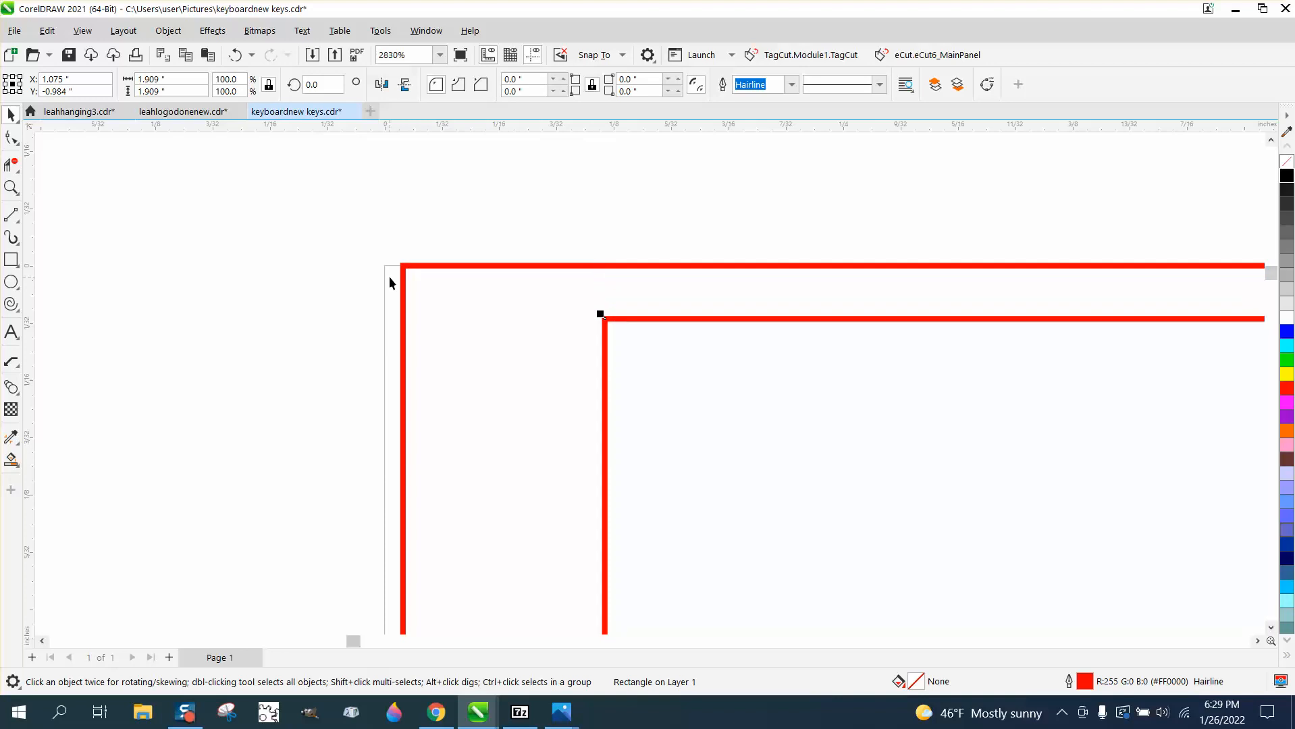
Nudge the selected square back upward until its Y position is -0.956 inches
{"action": "key", "text": "Up"}
{"action": "key", "text": "Up"}
{"action": "key", "text": "Up"}
{"action": "key", "text": "Up"}
{"action": "key", "text": "Up"}
{"action": "key", "text": "Up"}
{"action": "key", "text": "Up"}
{"action": "key", "text": "Up"}
{"action": "key", "text": "Up"}
{"action": "key", "text": "Up"}
{"action": "key", "text": "Up"}
{"action": "key", "text": "Up"}
{"action": "key", "text": "Up"}
{"action": "key", "text": "Up"}
{"action": "key", "text": "Up"}
{"action": "key", "text": "Up"}
{"action": "key", "text": "Up"}
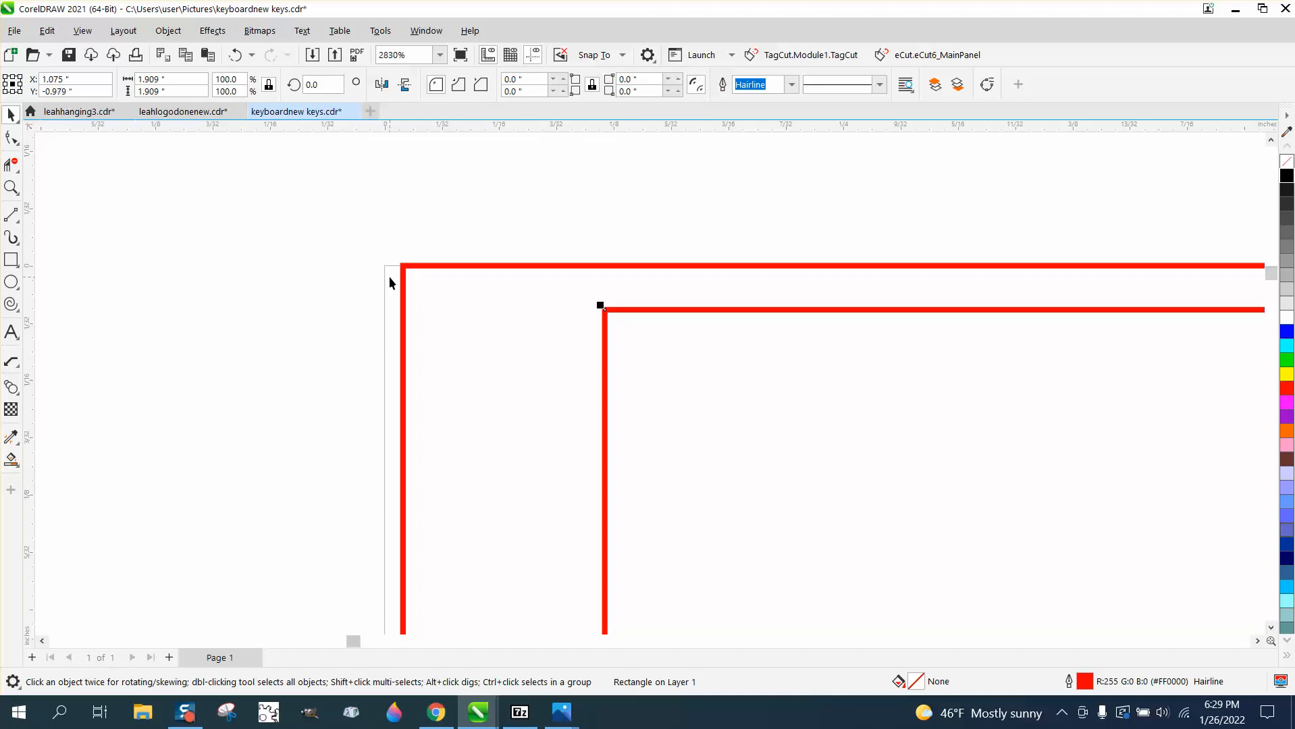
{"action": "key", "text": "Up"}
{"action": "key", "text": "Up"}
{"action": "key", "text": "Up"}
{"action": "key", "text": "Up"}
{"action": "key", "text": "Up"}
{"action": "key", "text": "Up"}
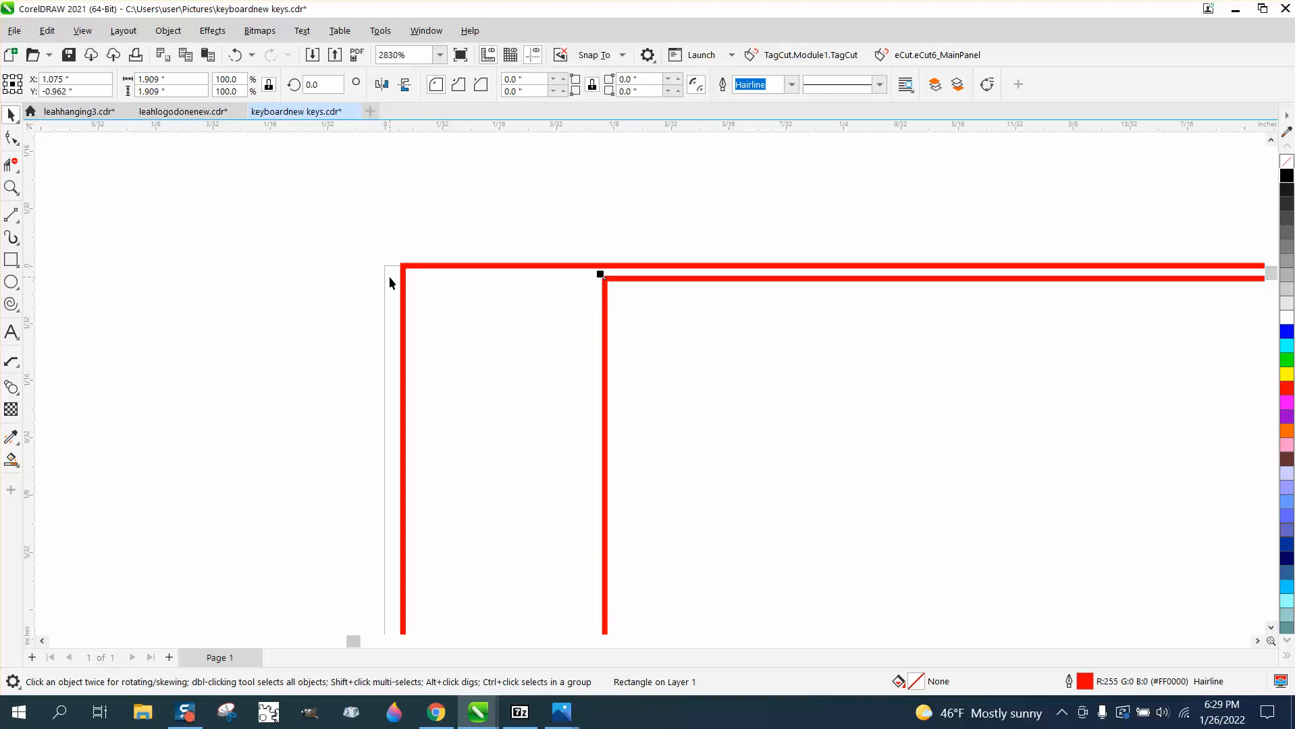
{"action": "key", "text": "Up"}
{"action": "key", "text": "Up"}
{"action": "key", "text": "Up"}
{"action": "key", "text": "Up"}
{"action": "key", "text": "Up"}
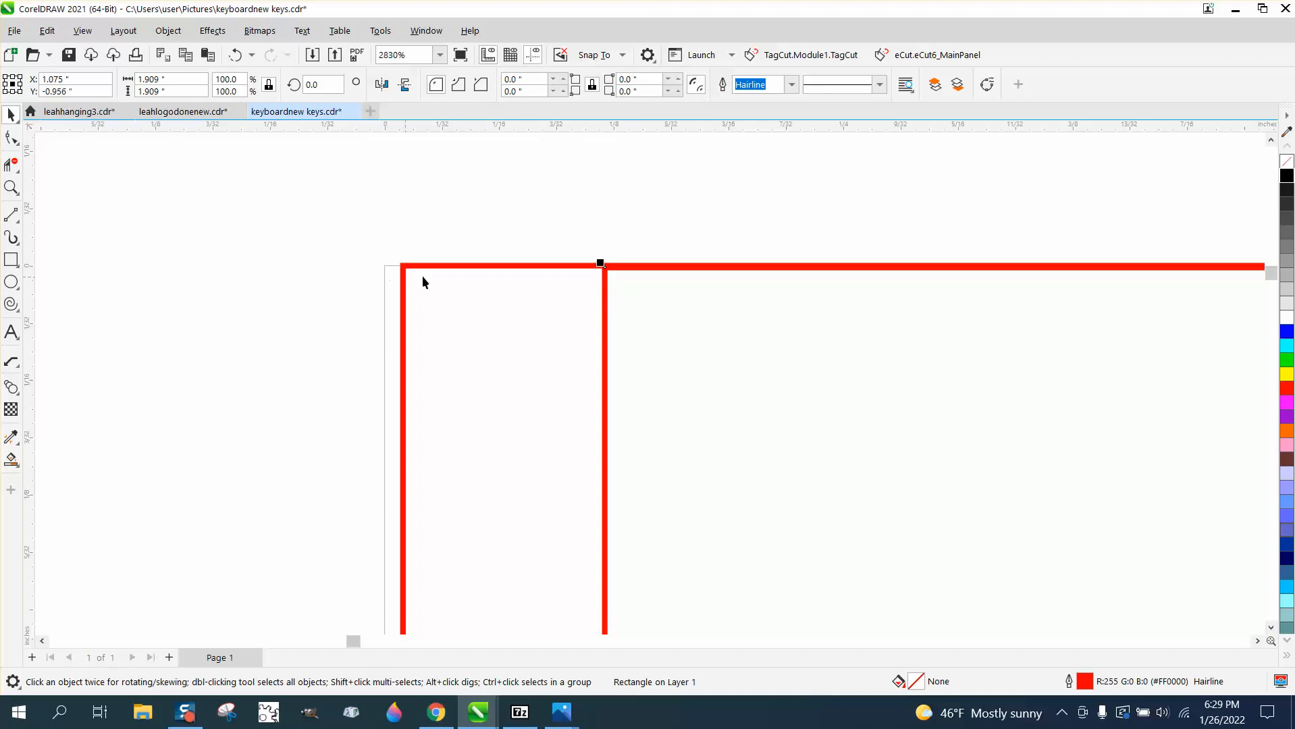
Delete the leftmost square and move the remaining square to the page's upper-left corner
{"action": "scroll", "coordinate": [482, 215], "scroll_direction": "down", "scroll_amount": 6}
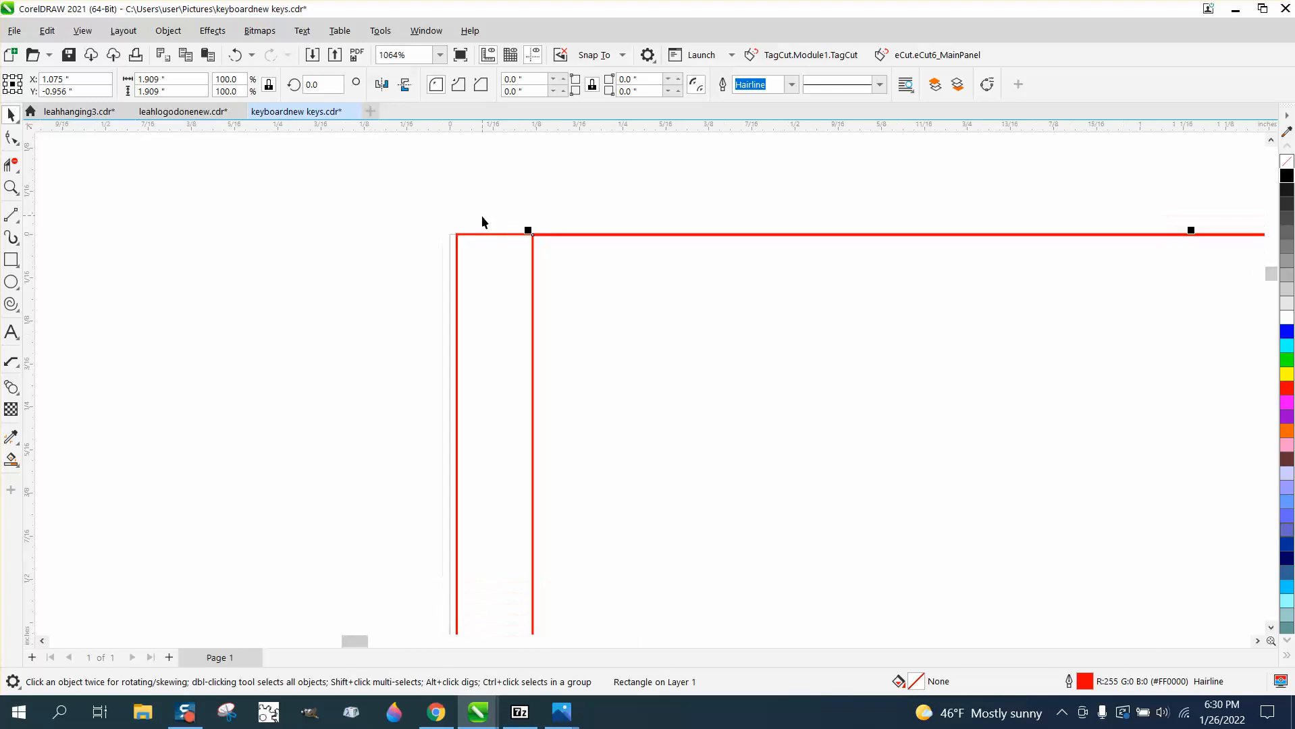
{"action": "left_click", "coordinate": [487, 181]}
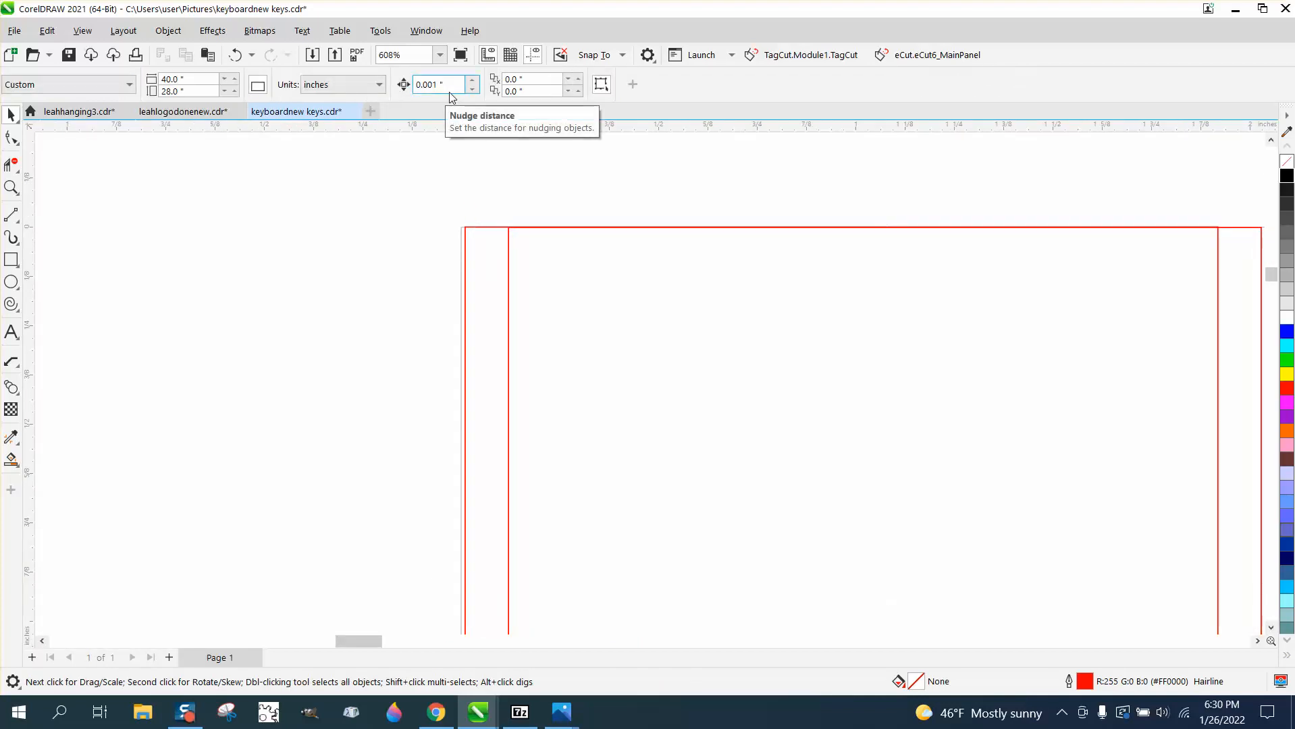
{"action": "left_click", "coordinate": [483, 227]}
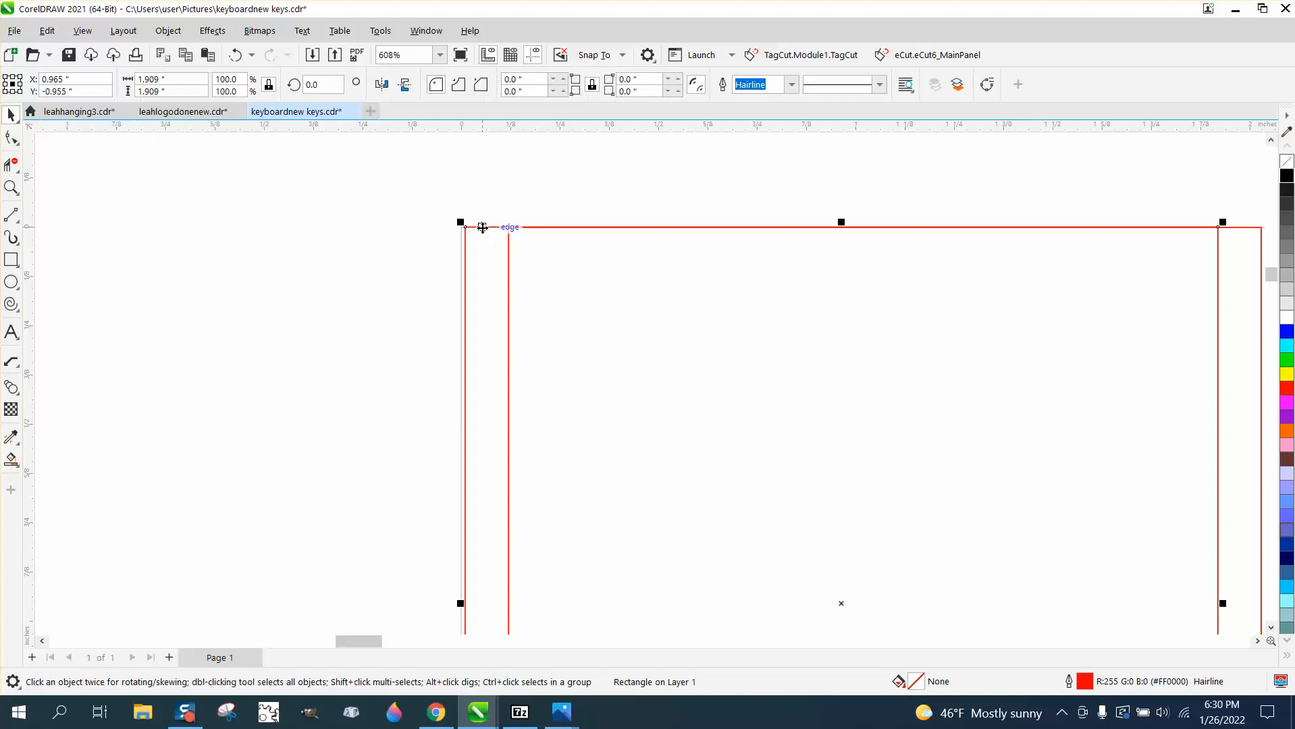
{"action": "key", "text": "Delete"}
{"action": "left_click", "coordinate": [508, 235]}
{"action": "left_click_drag", "start_coordinate": [509, 234], "coordinate": [462, 231]}
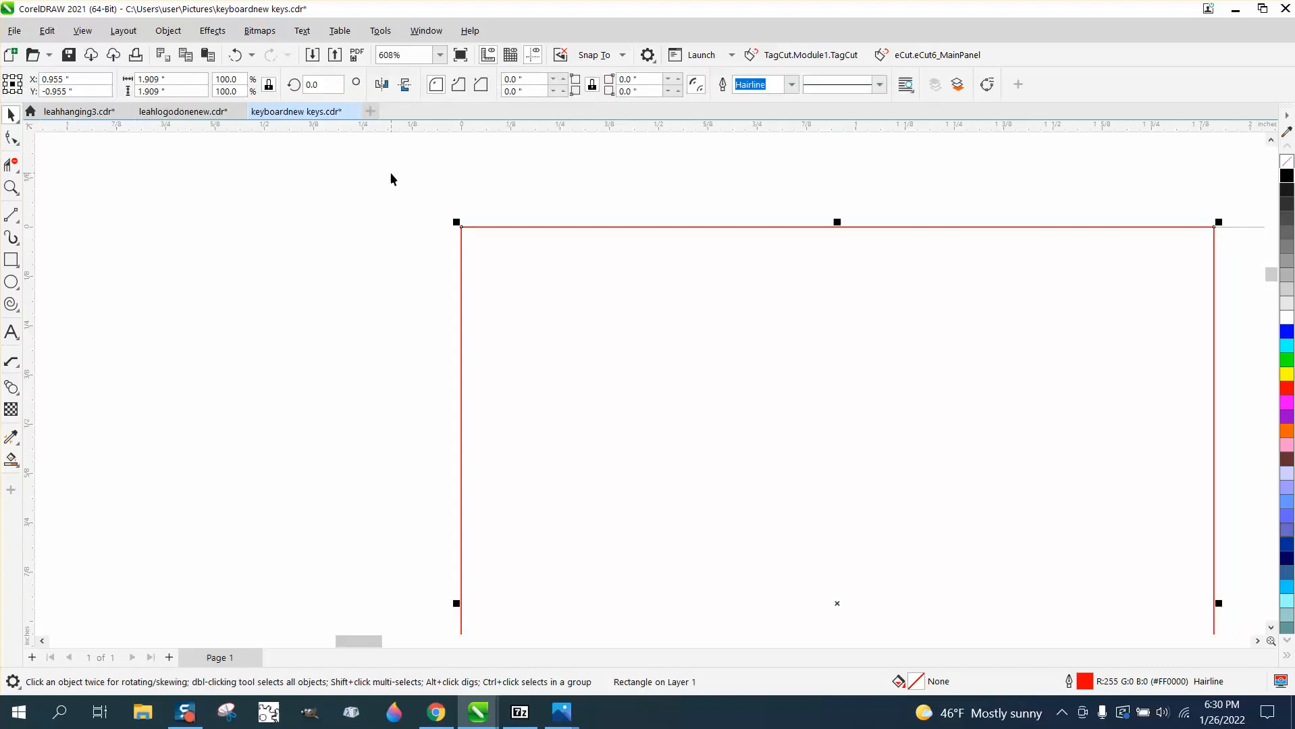
Set the nudge distance to 5 inches and nudge the square once to the right
{"action": "left_click", "coordinate": [417, 156]}
{"action": "triple_click", "coordinate": [456, 88]}
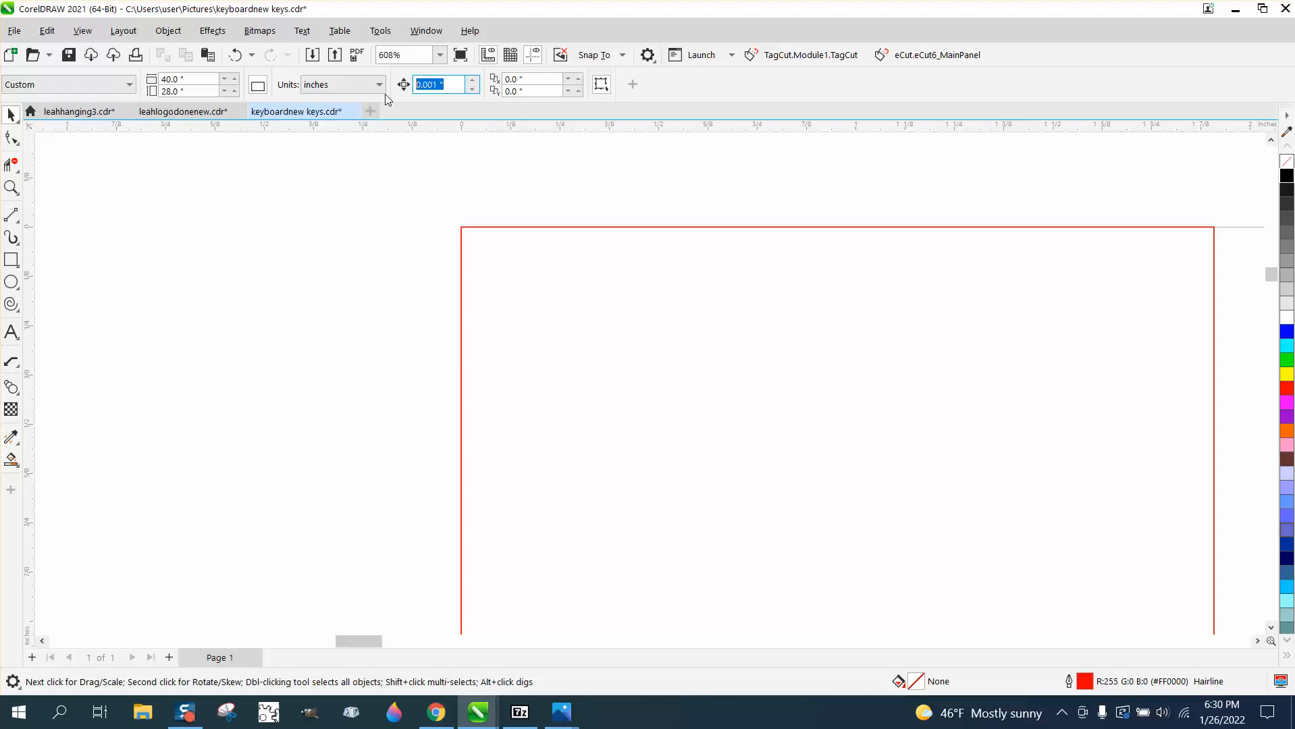
{"action": "type", "text": "5"}
{"action": "left_click", "coordinate": [507, 261]}
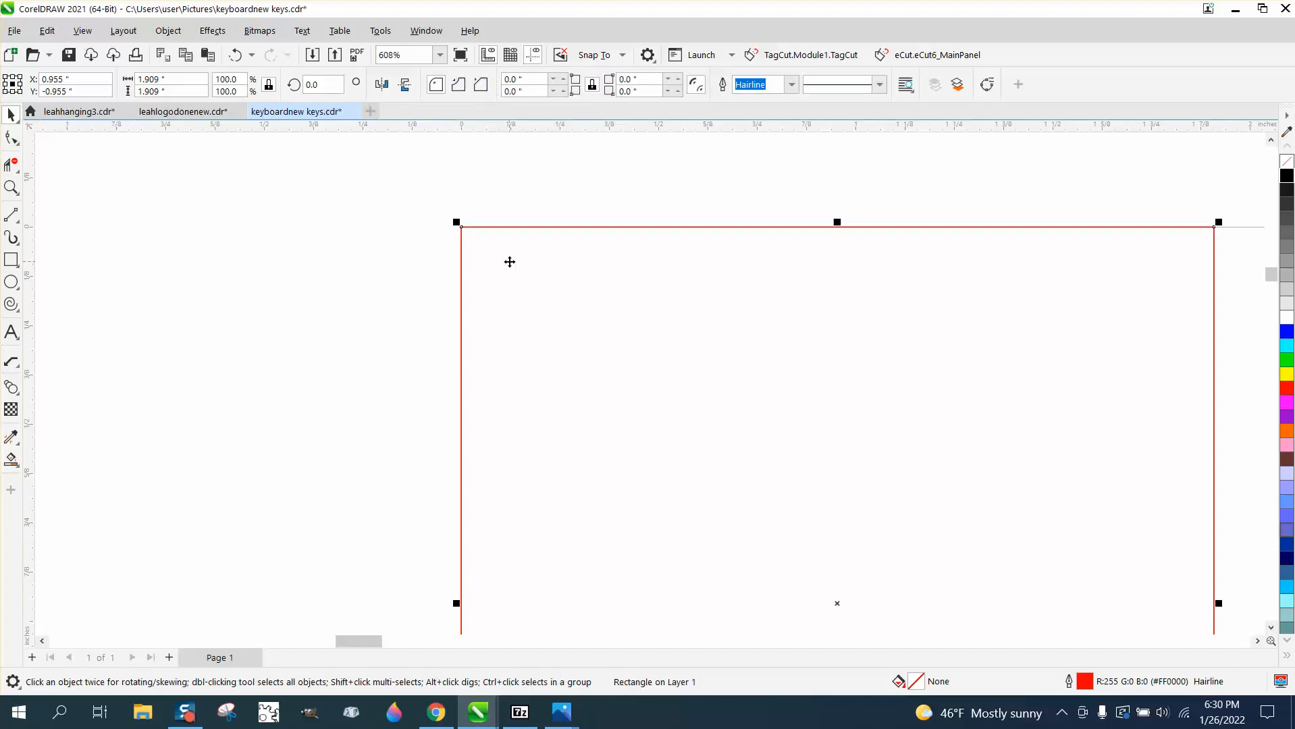
{"action": "key", "text": "Right"}
{"action": "scroll", "coordinate": [480, 276], "scroll_direction": "down", "scroll_amount": 3}
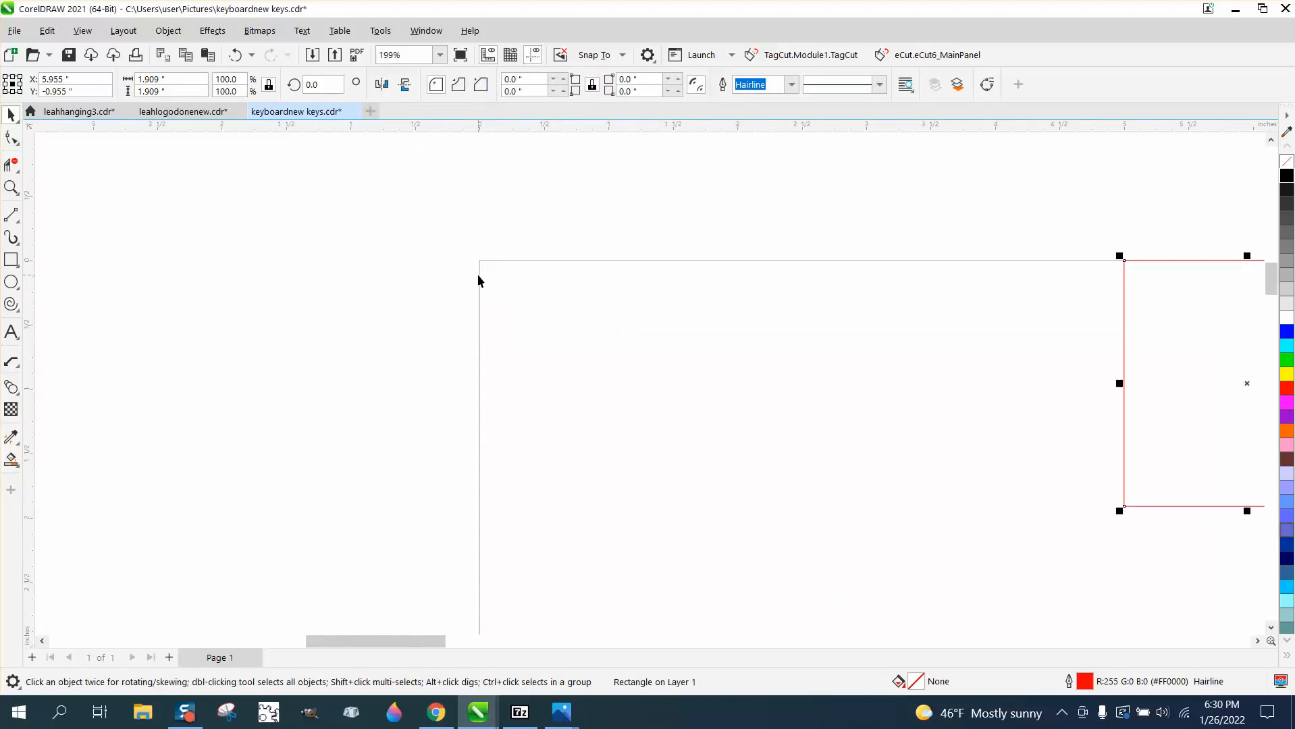
Deselect the square and set the nudge distance to 0.001 inches
{"action": "left_click", "coordinate": [475, 180]}
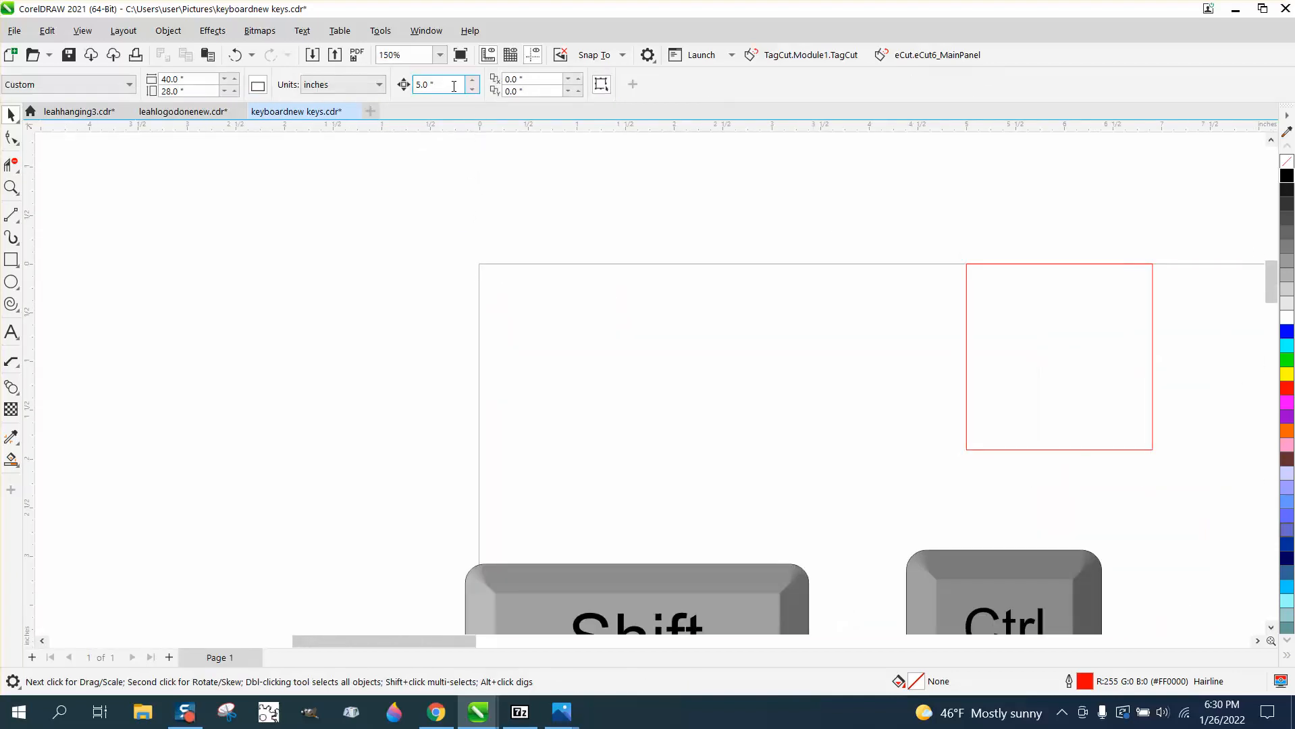
{"action": "type", "text": "1"}
{"action": "key", "text": "Return"}
Zoom in on the Shift and Ctrl key graphics below the square
{"action": "scroll", "coordinate": [586, 304], "scroll_direction": "down", "scroll_amount": 2}
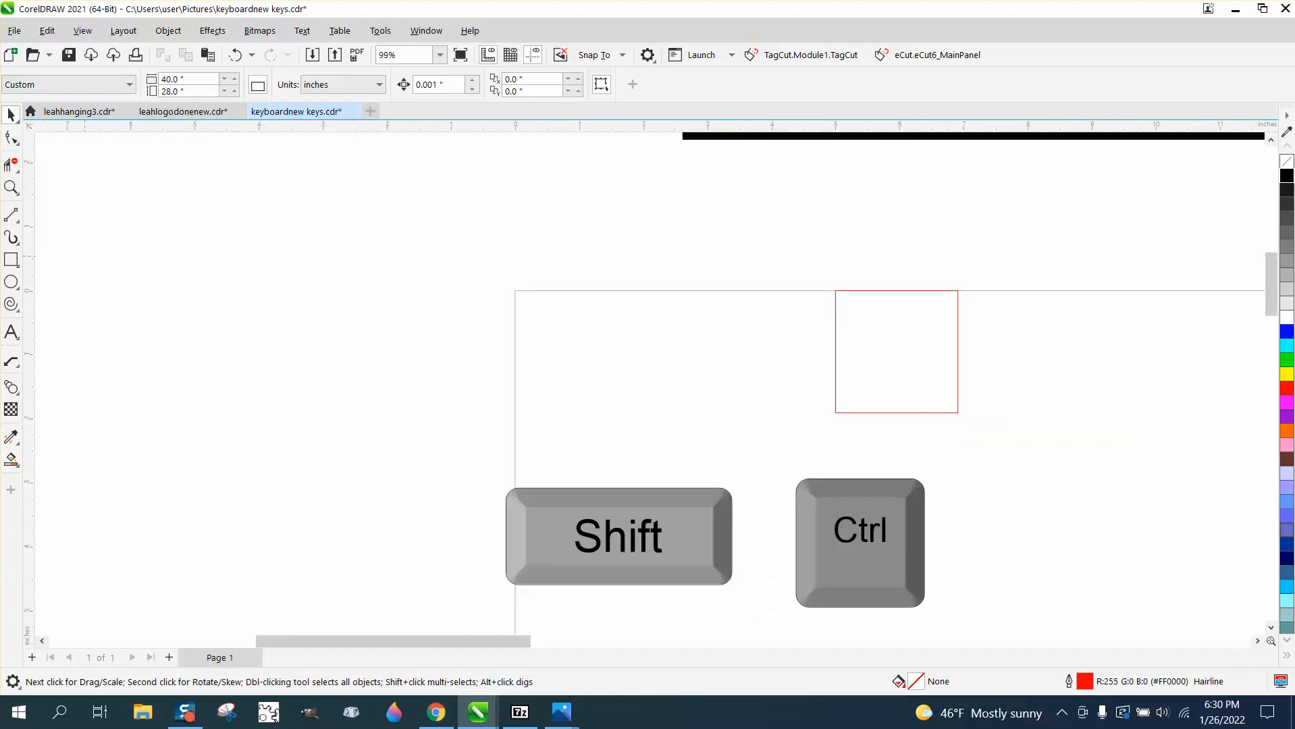
{"action": "left_click", "coordinate": [9, 187]}
{"action": "left_click_drag", "start_coordinate": [477, 456], "coordinate": [981, 607]}
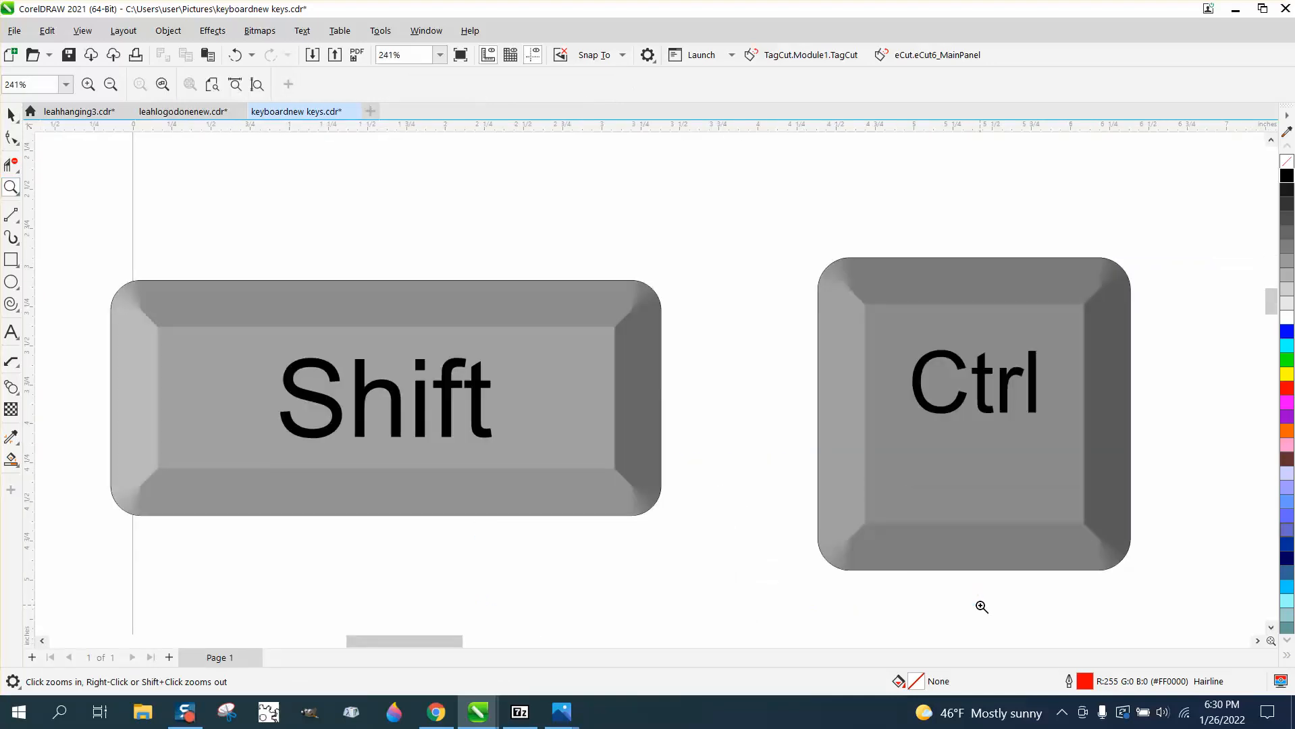